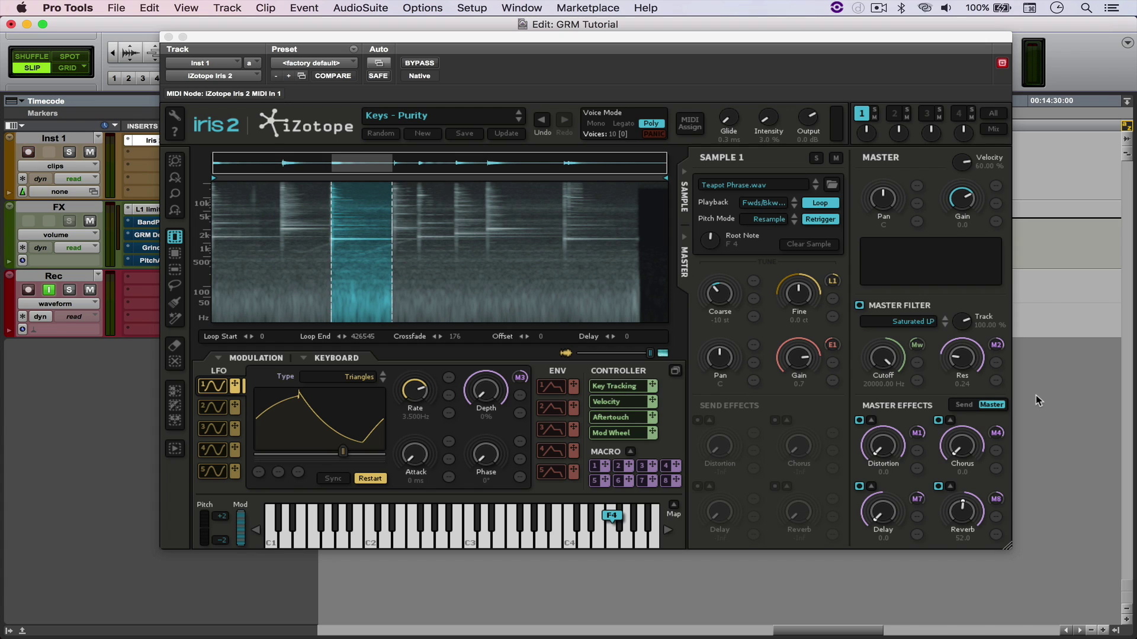
Step: Close the Iris 2 instrument window, open BandPass on the FX track, and place it clear of the inserts
{"action": "left_click", "coordinate": [168, 38]}
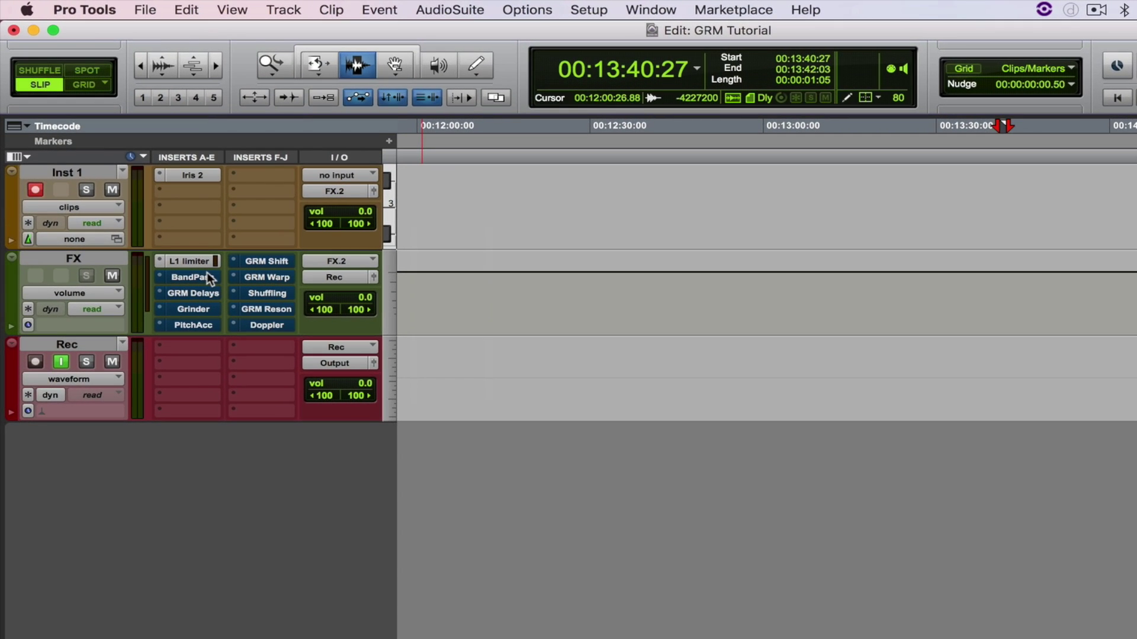
{"action": "left_click", "coordinate": [207, 274]}
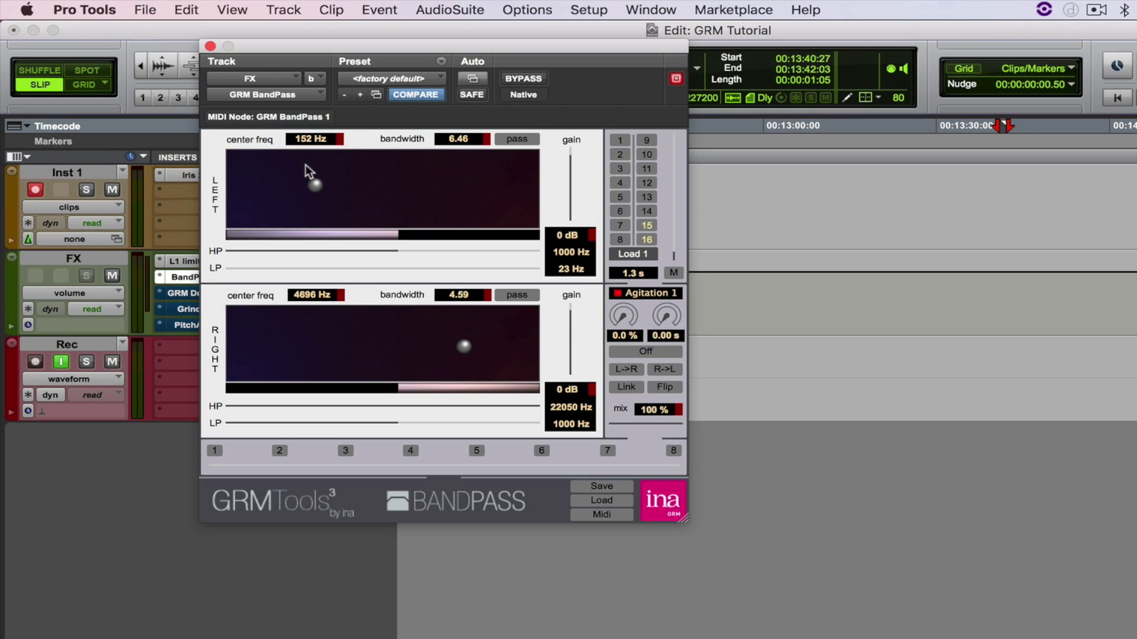
{"action": "left_click_drag", "start_coordinate": [410, 57], "coordinate": [726, 77]}
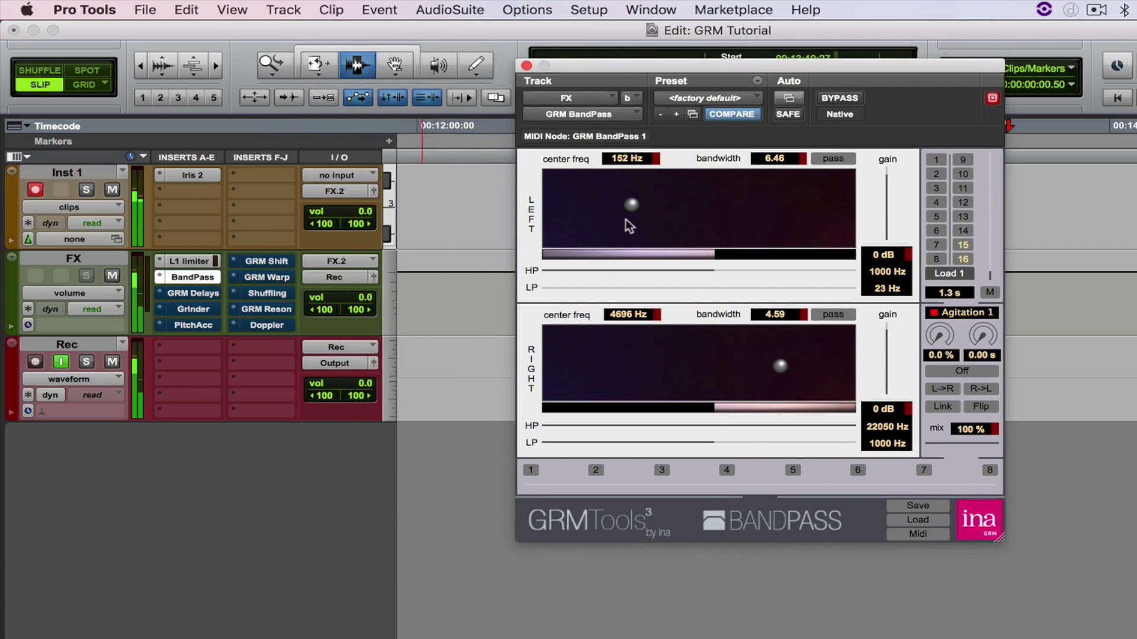
Step: Sweep BandPass's two bands, ending with left at about 4412 Hz, bandwidth 17.60, and right at about 65 Hz, bandwidth 14.83
{"action": "left_click_drag", "start_coordinate": [629, 203], "coordinate": [686, 190]}
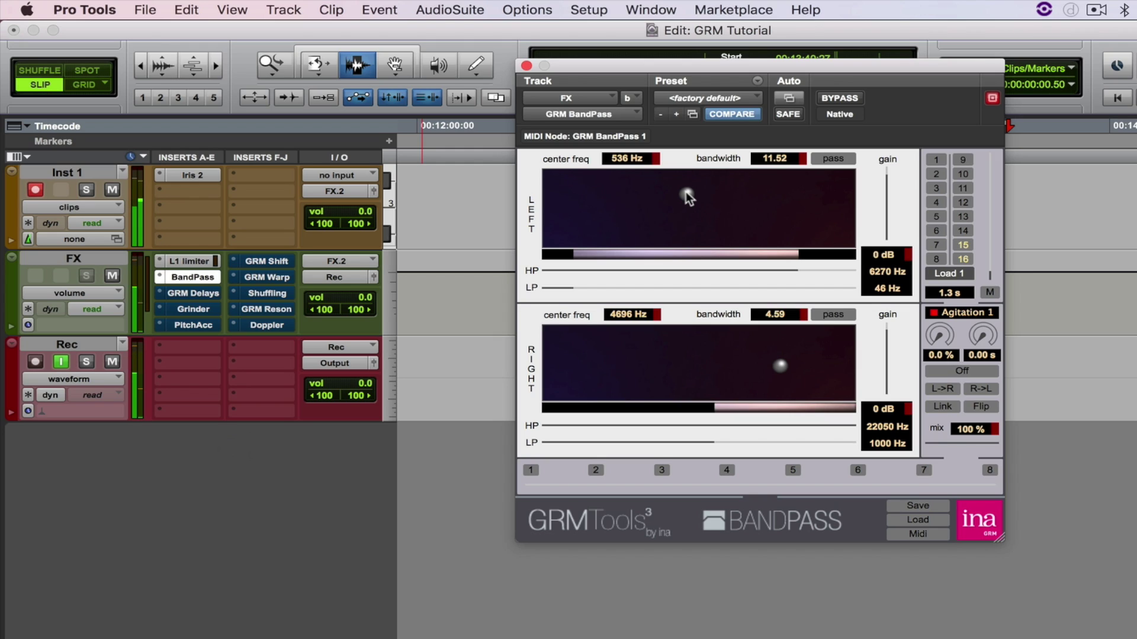
{"action": "left_click_drag", "start_coordinate": [686, 190], "coordinate": [602, 182]}
{"action": "left_click_drag", "start_coordinate": [769, 352], "coordinate": [606, 383]}
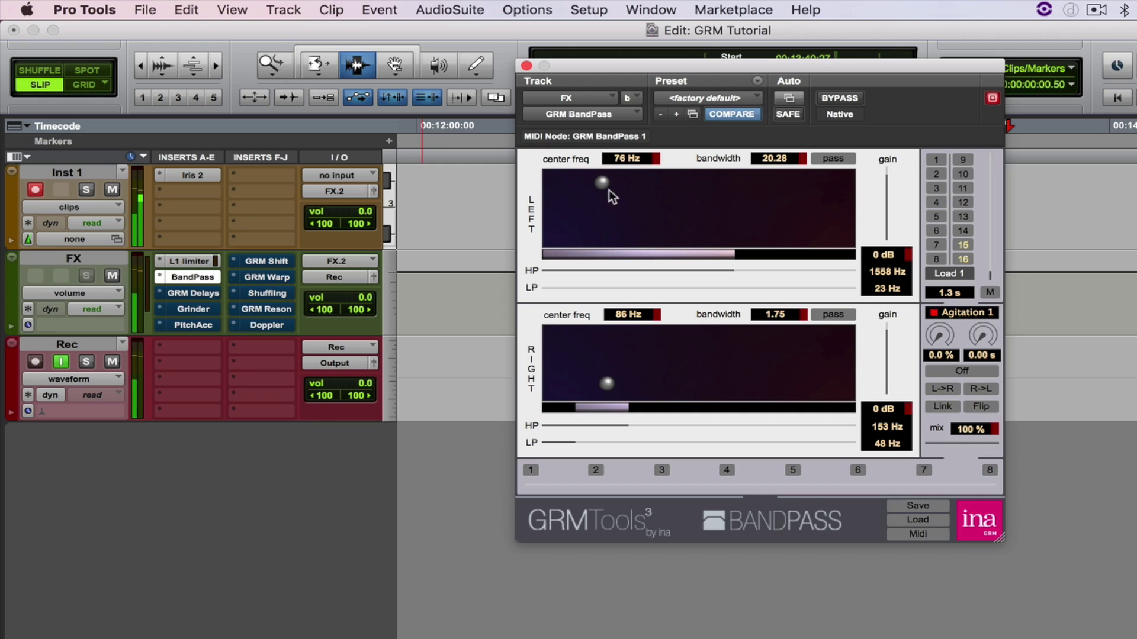
{"action": "left_click_drag", "start_coordinate": [611, 195], "coordinate": [777, 185]}
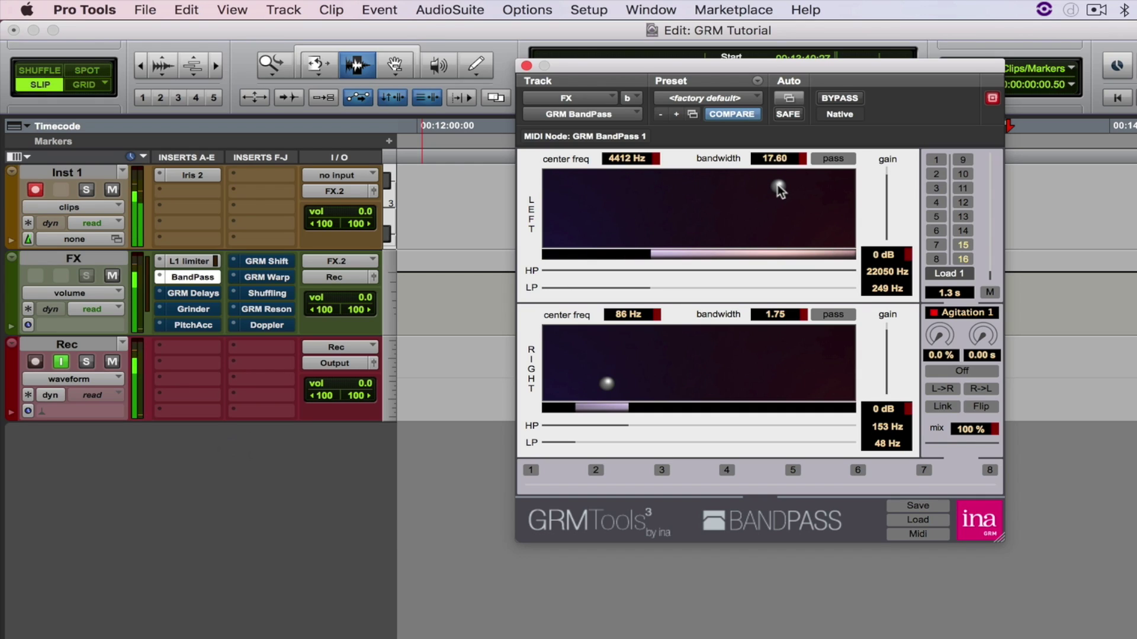
{"action": "left_click_drag", "start_coordinate": [609, 383], "coordinate": [598, 349]}
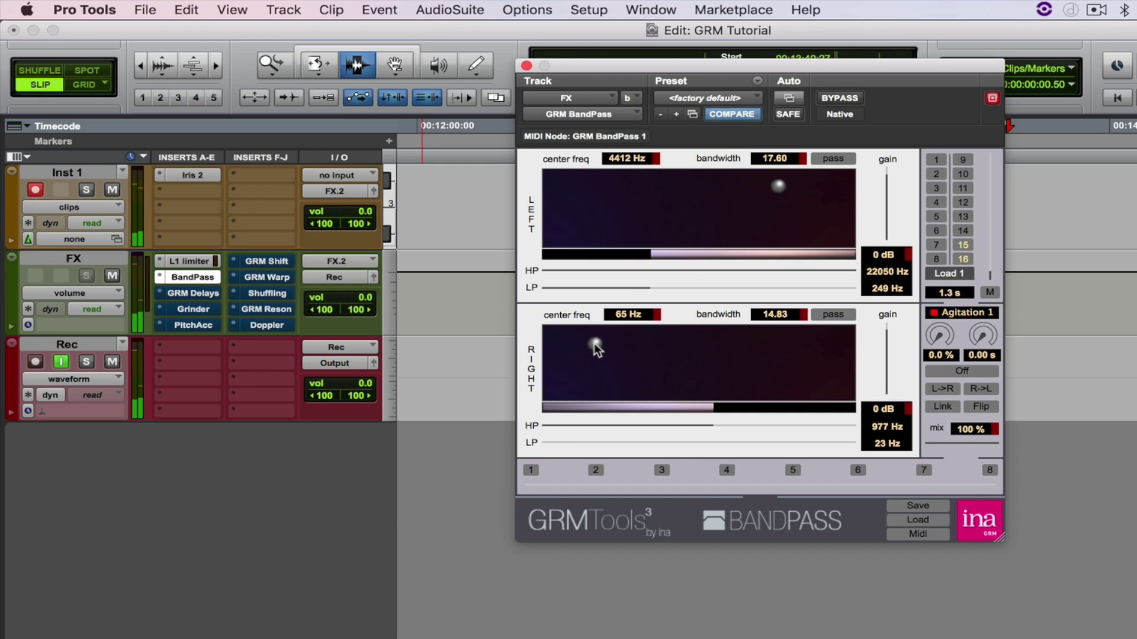
Step: Recall BandPass presets 4 and 11 in turn
{"action": "left_click", "coordinate": [936, 204]}
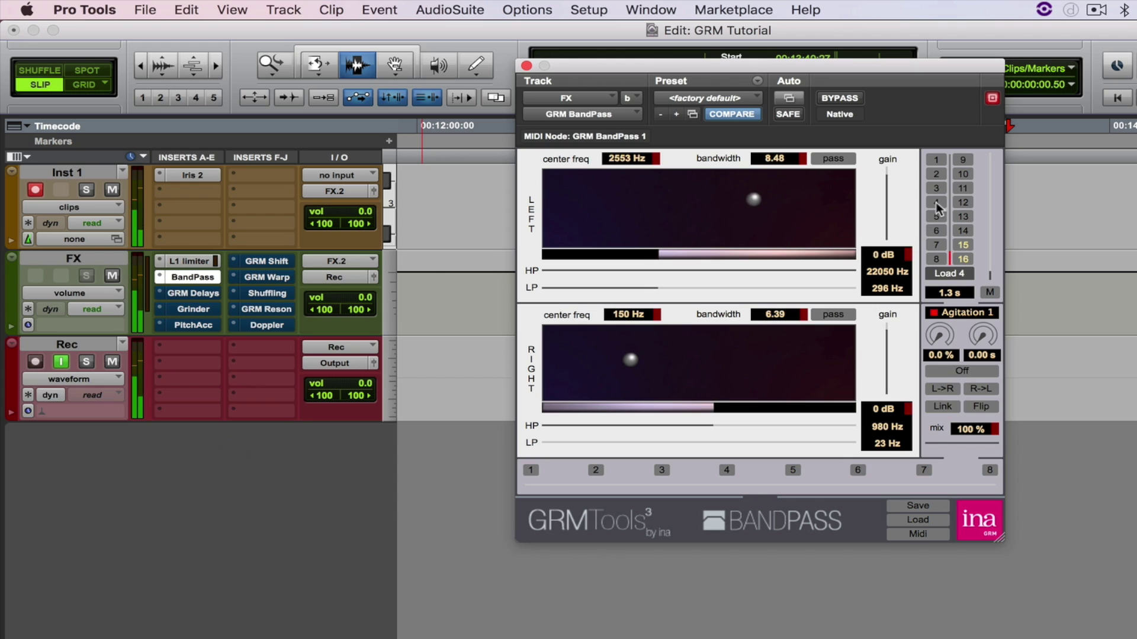
{"action": "left_click", "coordinate": [963, 189]}
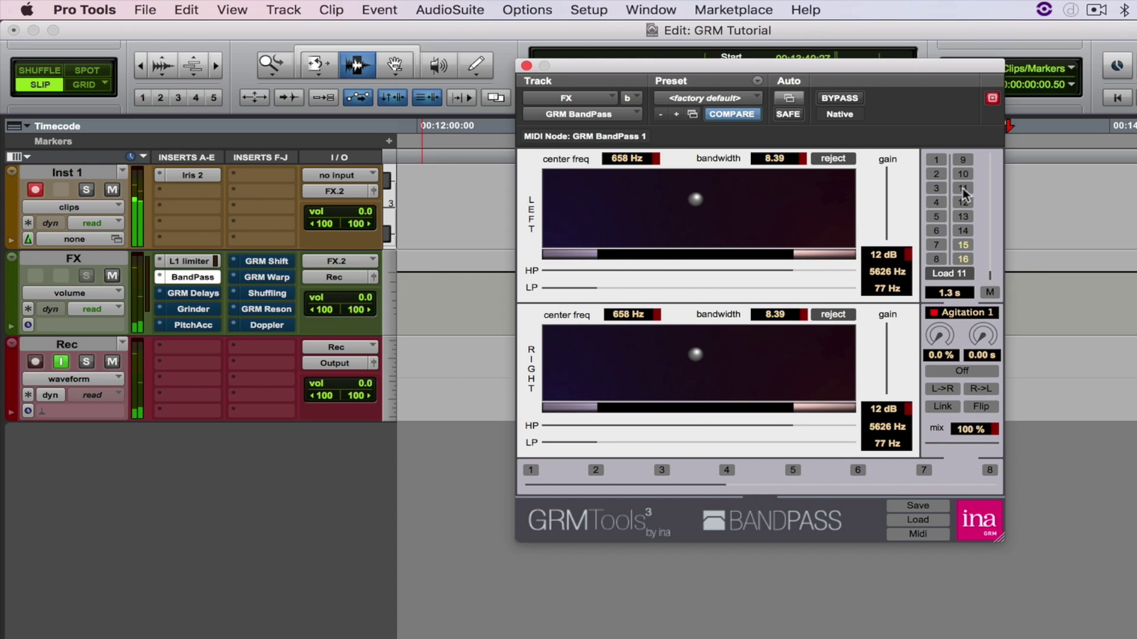
Step: Open GRM Delays on the FX track and raise its delay range to about 3703 ms
{"action": "left_click", "coordinate": [193, 294]}
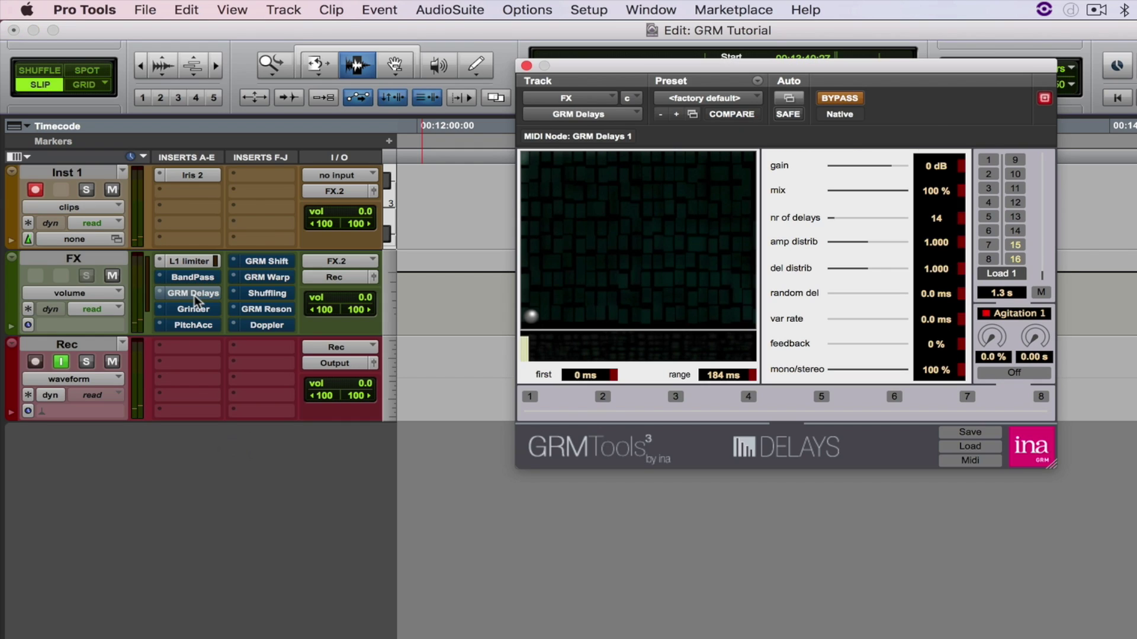
{"action": "left_click", "coordinate": [558, 243]}
{"action": "left_click_drag", "start_coordinate": [558, 244], "coordinate": [595, 202]}
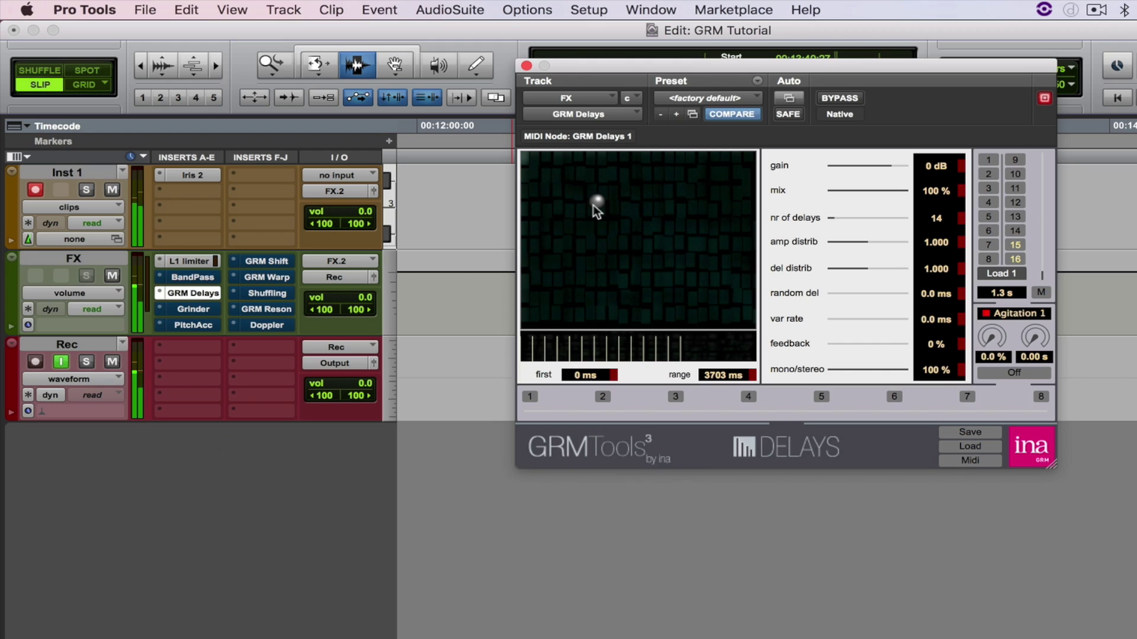
Step: Morph the Delays settings to 24 delays with amplitude distribution 1.198, and lengthen the delay range
{"action": "left_click", "coordinate": [604, 393]}
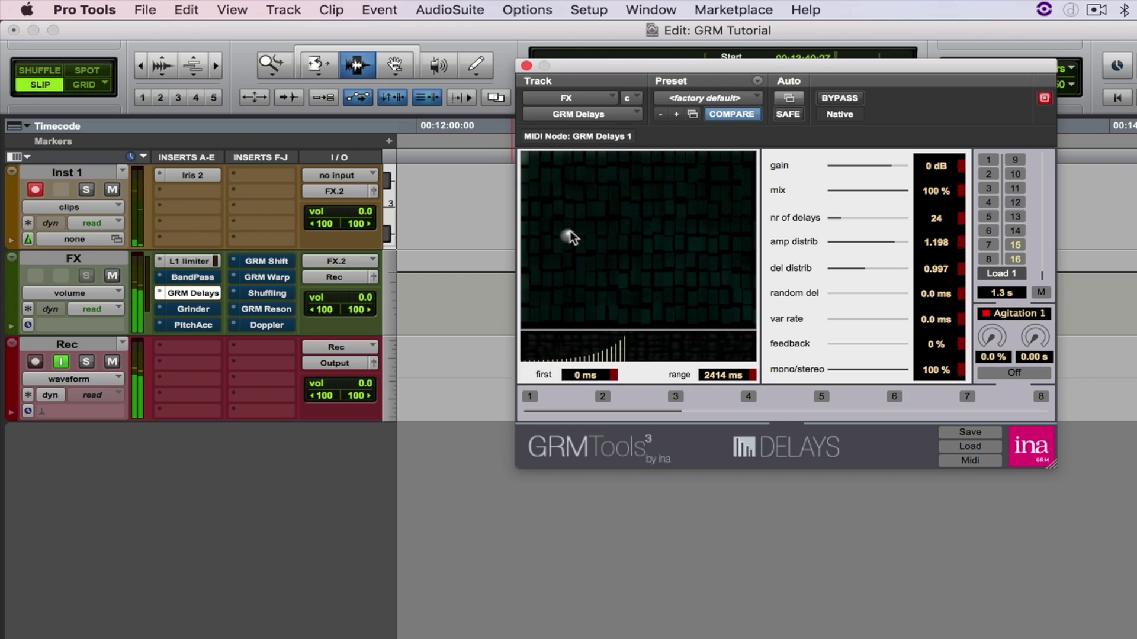
{"action": "left_click_drag", "start_coordinate": [568, 232], "coordinate": [617, 176]}
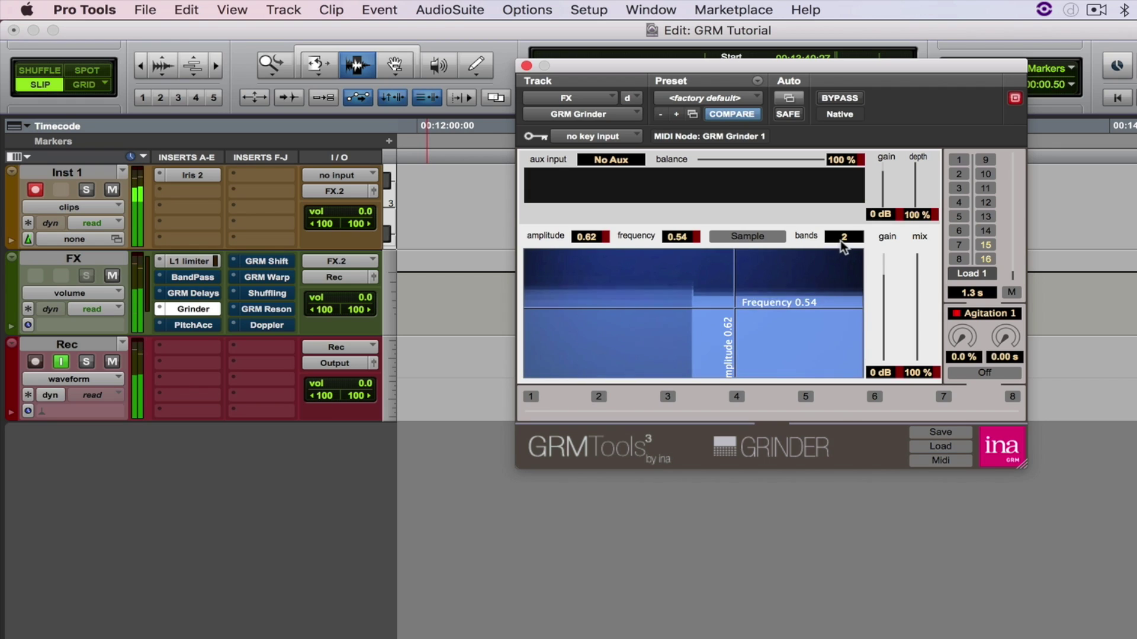
Step: Set Grinder to 16 bands with amplitude about 0.47 and frequency about 0.63
{"action": "left_click", "coordinate": [843, 237]}
{"action": "left_click", "coordinate": [824, 290]}
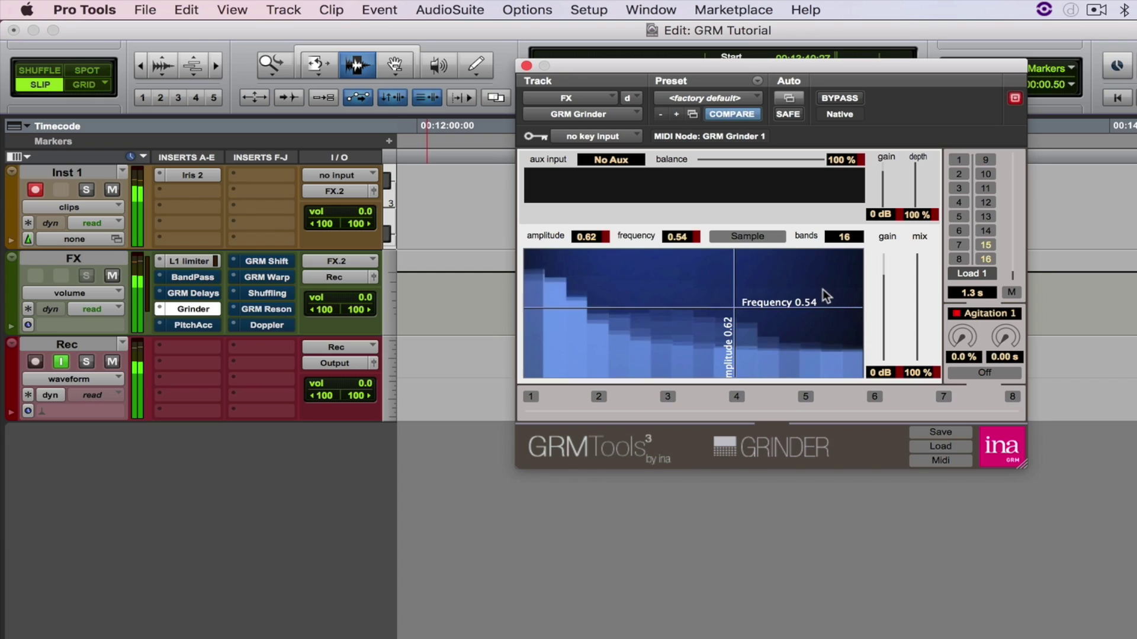
{"action": "left_click_drag", "start_coordinate": [735, 311], "coordinate": [683, 296]}
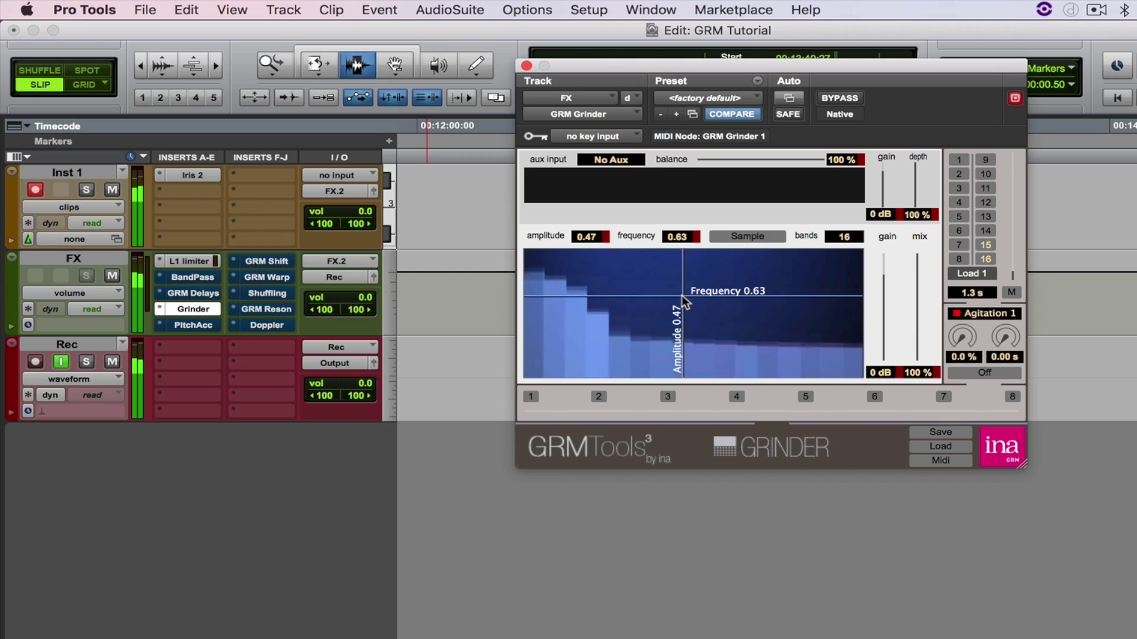
Step: Try 128 bands in Grinder with amplitude about 0.67 and frequency about 0.64, and settle on 32 bands
{"action": "left_click", "coordinate": [843, 237]}
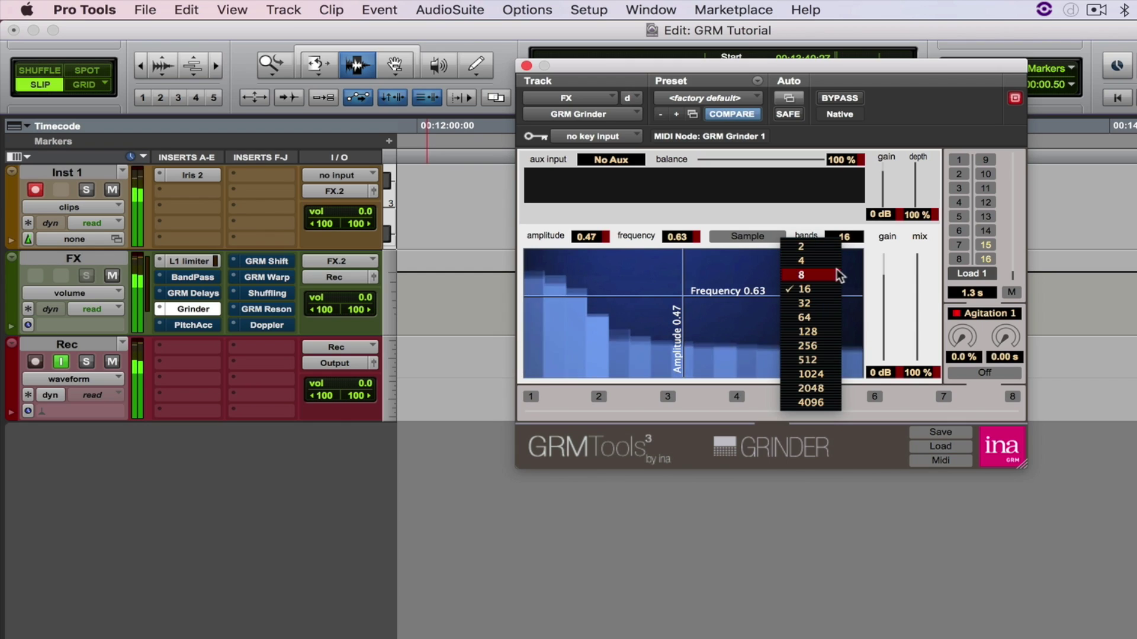
{"action": "left_click", "coordinate": [823, 329]}
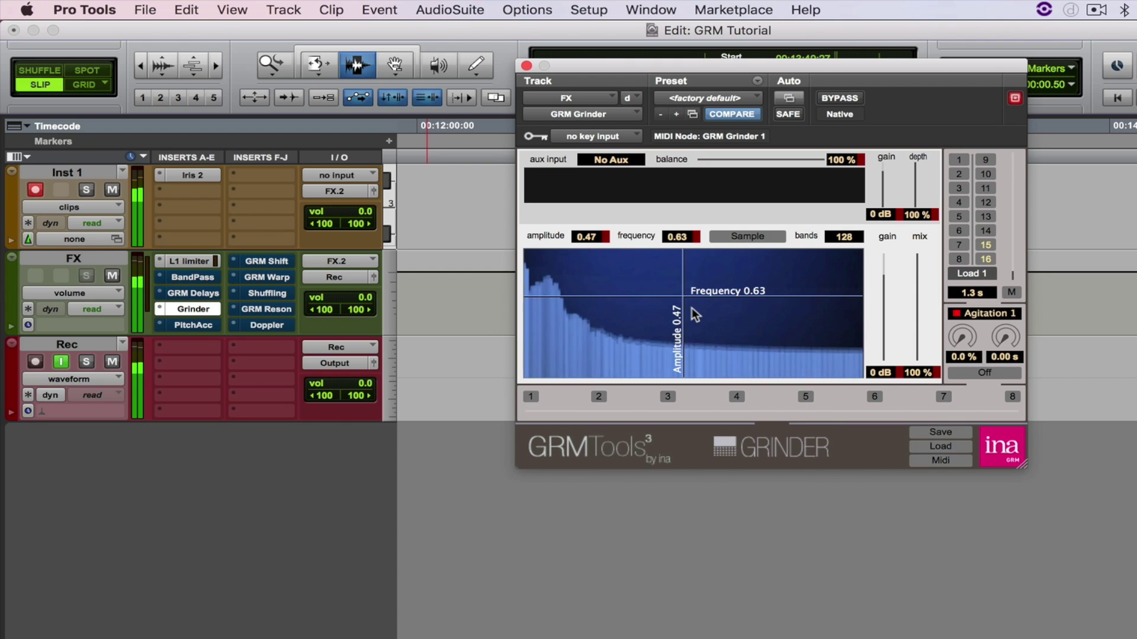
{"action": "left_click", "coordinate": [752, 295]}
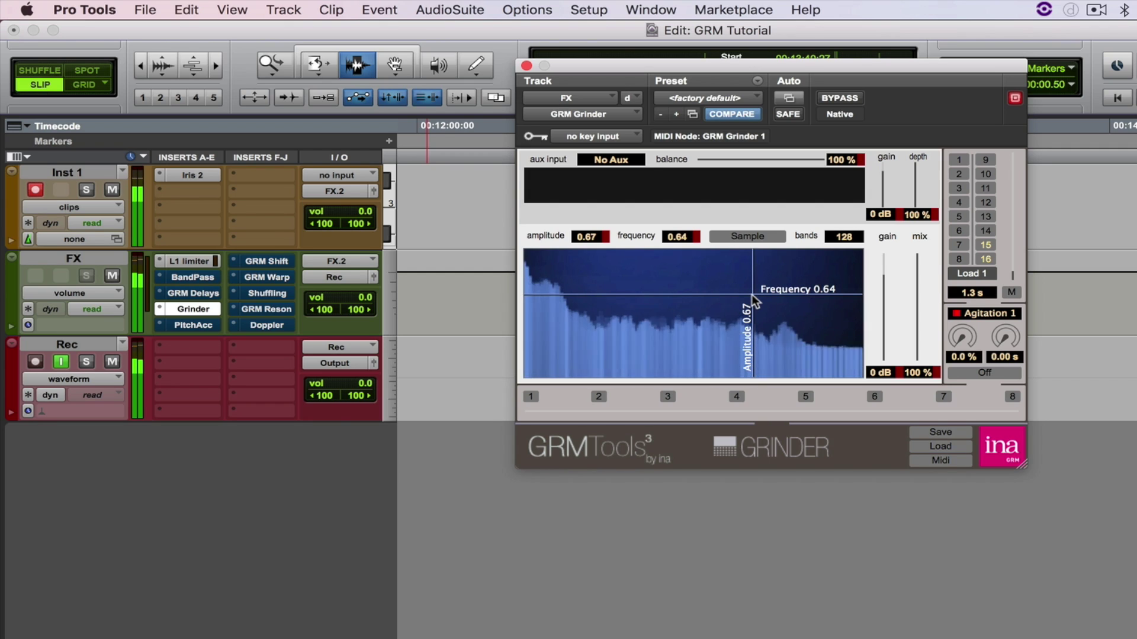
{"action": "left_click", "coordinate": [844, 236]}
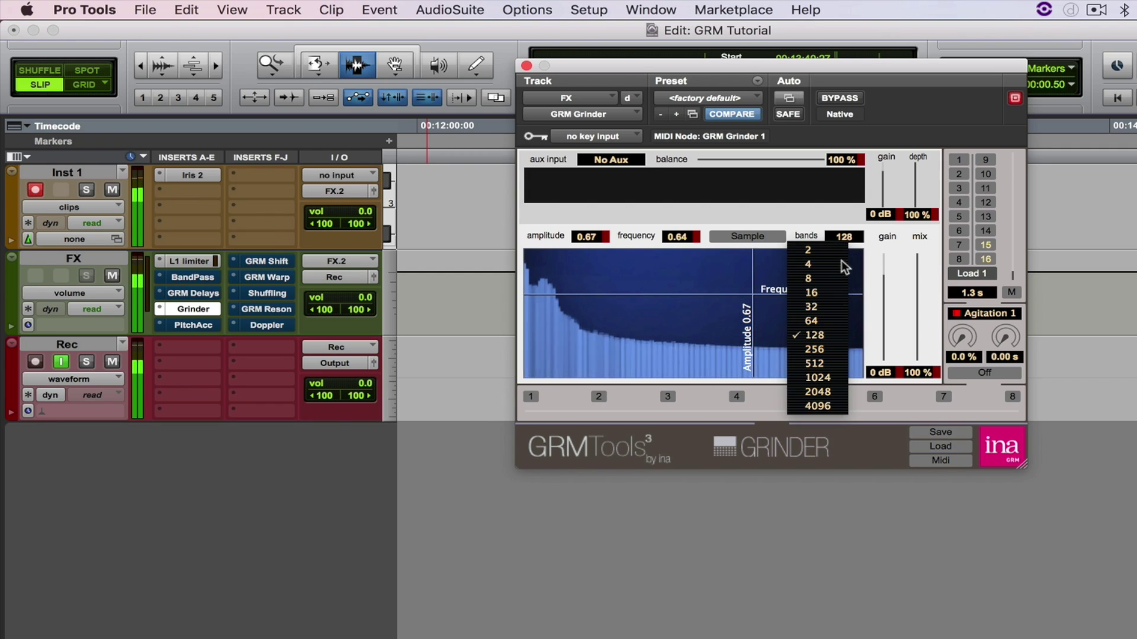
{"action": "left_click", "coordinate": [835, 307]}
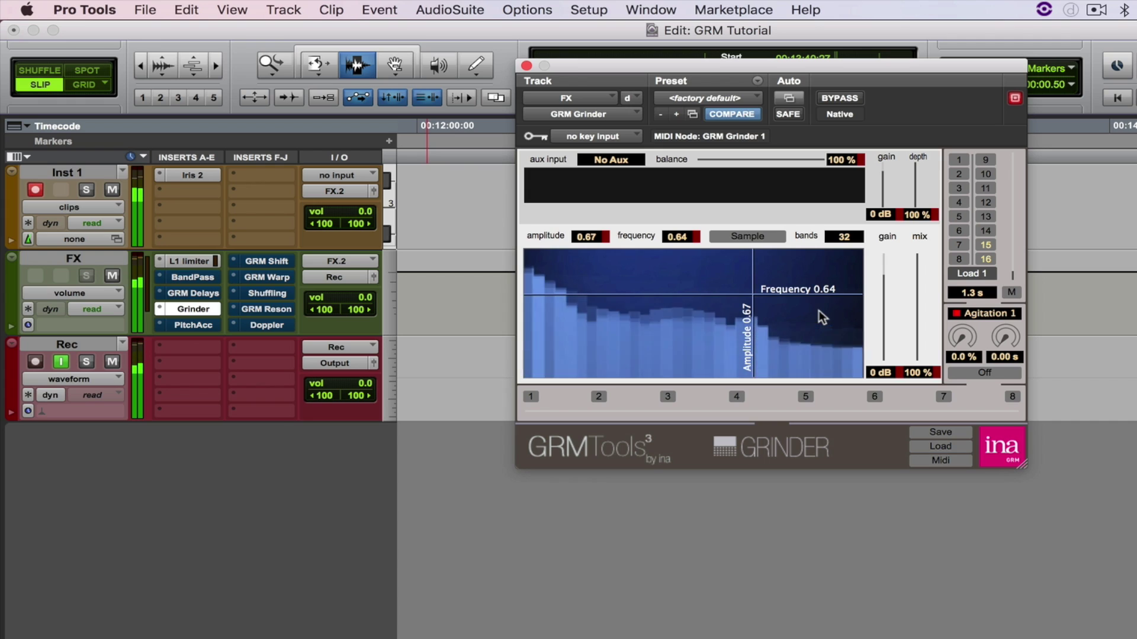
Step: Open PitchAccum on the FX track and set its two transpositions to about 15.29 and -5.09
{"action": "left_click", "coordinate": [193, 325]}
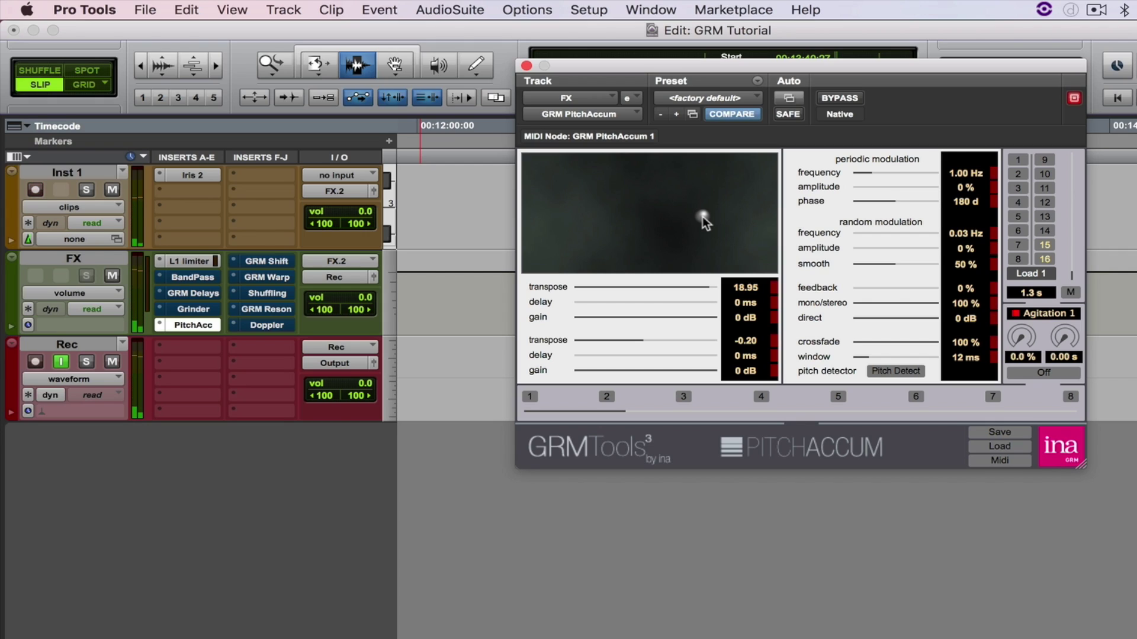
{"action": "left_click_drag", "start_coordinate": [702, 215], "coordinate": [673, 198]}
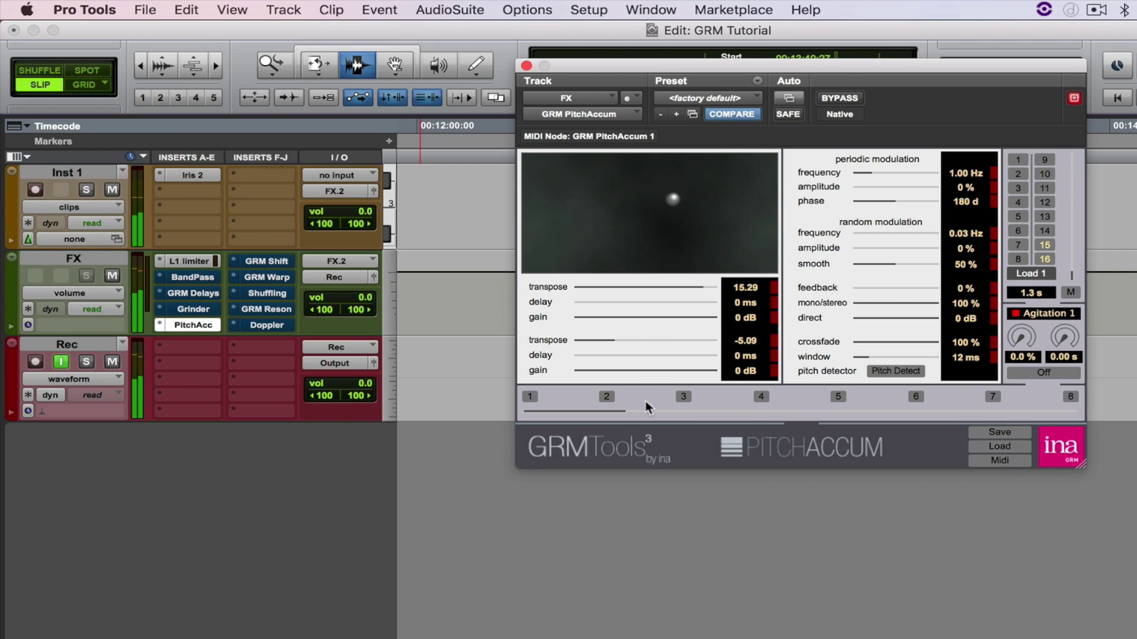
Step: Morph PitchAccum past preset 4, try transpositions of about -1.59 and -24.00, and finish at about 22.58 and -0.69
{"action": "left_click_drag", "start_coordinate": [648, 410], "coordinate": [785, 411]}
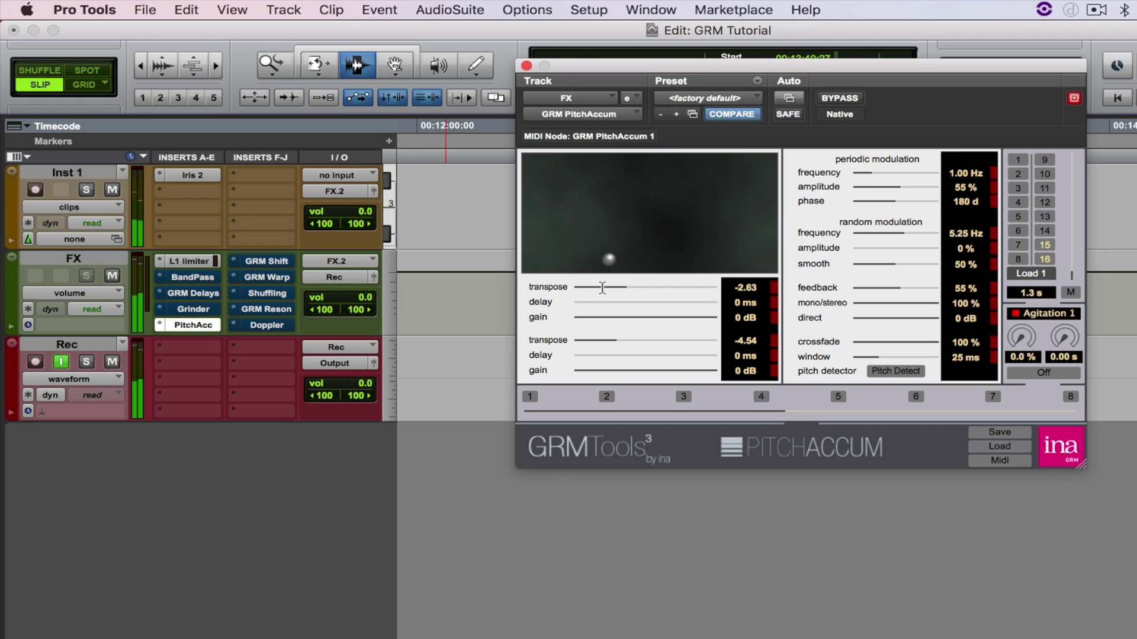
{"action": "left_click_drag", "start_coordinate": [612, 259], "coordinate": [559, 204]}
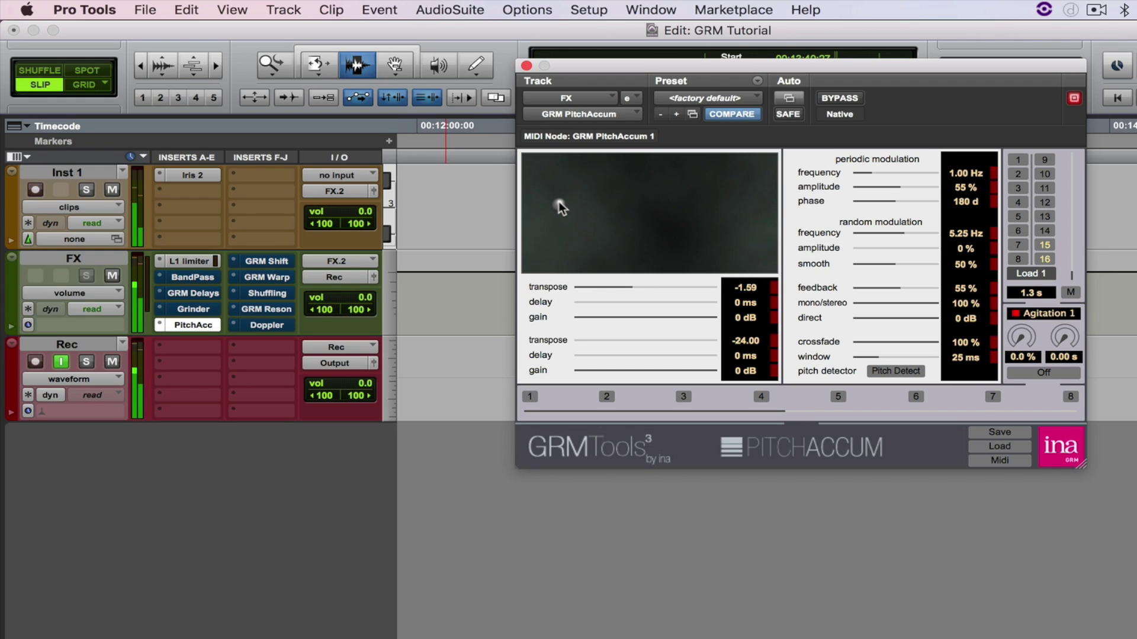
{"action": "left_click_drag", "start_coordinate": [662, 230], "coordinate": [703, 209]}
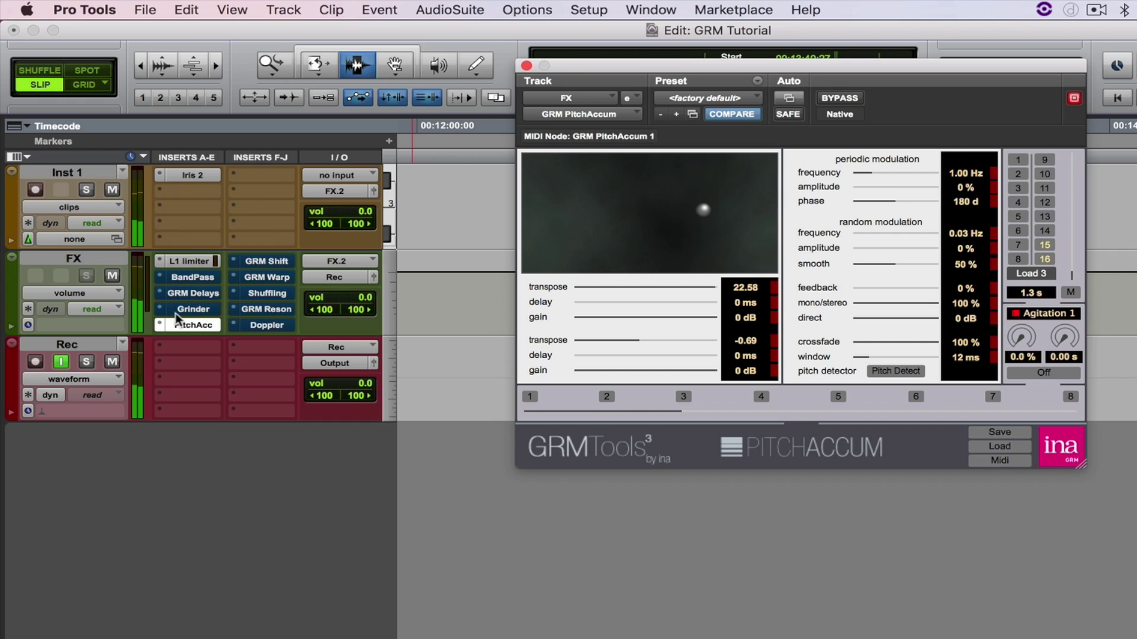
Step: Open GRM Shift on the FX track and set scale to about -3.84 and shift to about 361.2
{"action": "left_click", "coordinate": [266, 261]}
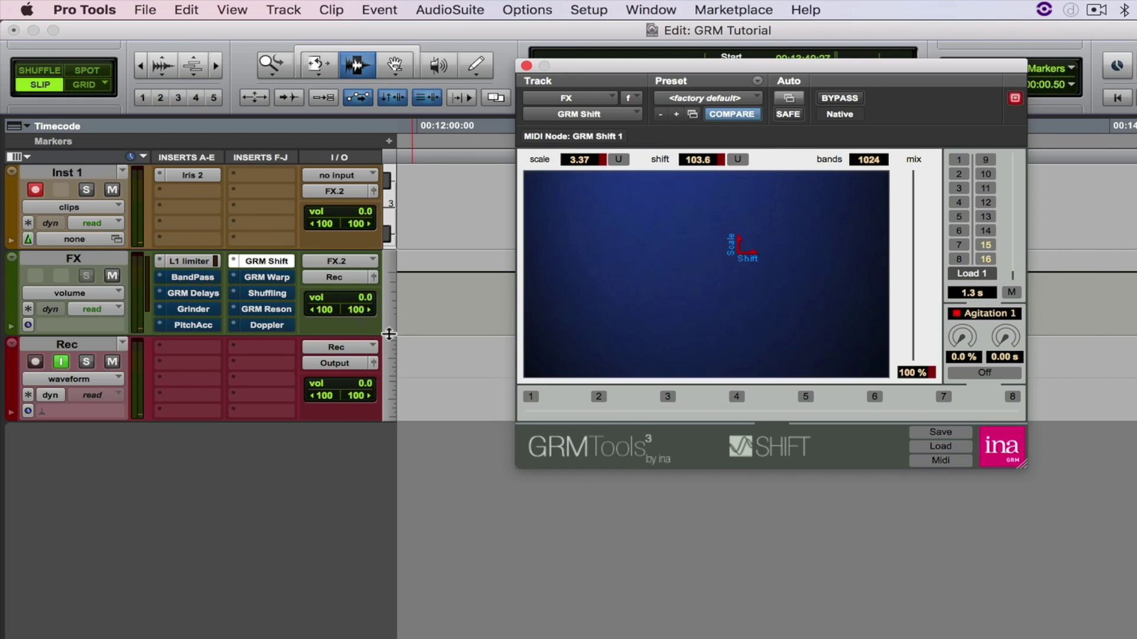
{"action": "left_click_drag", "start_coordinate": [736, 241], "coordinate": [780, 314]}
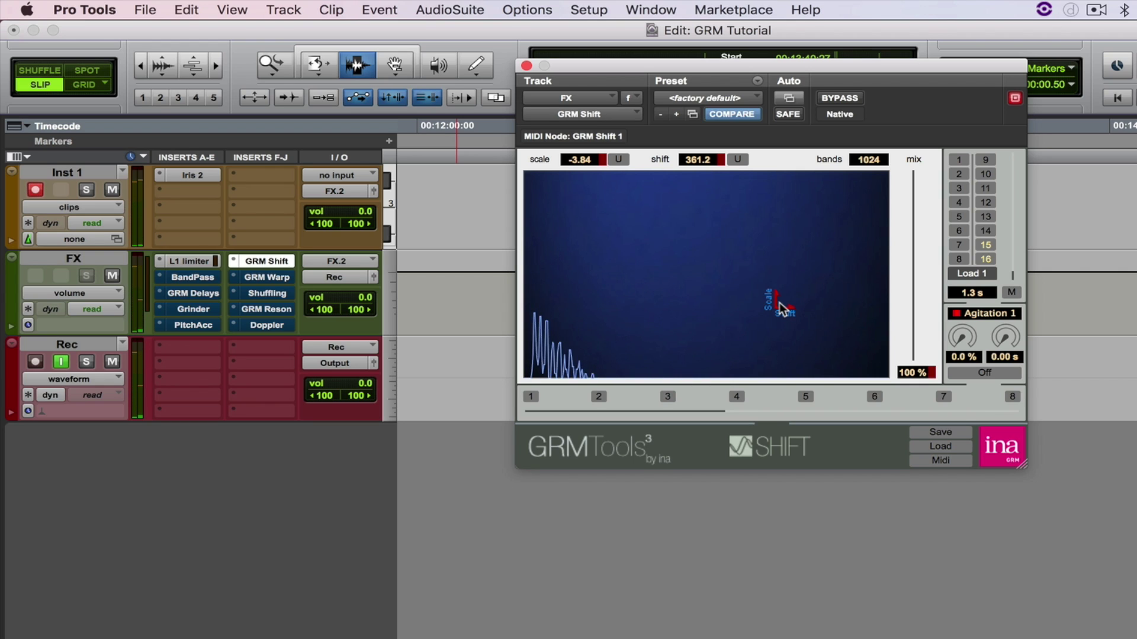
Step: Open GRM Warp and bend its frequency curve into a zigzag, peaking at about 9581 in, 17115 out, and dipping at about 11903 in, 2262 out
{"action": "left_click", "coordinate": [277, 279]}
{"action": "left_click_drag", "start_coordinate": [628, 283], "coordinate": [630, 314]}
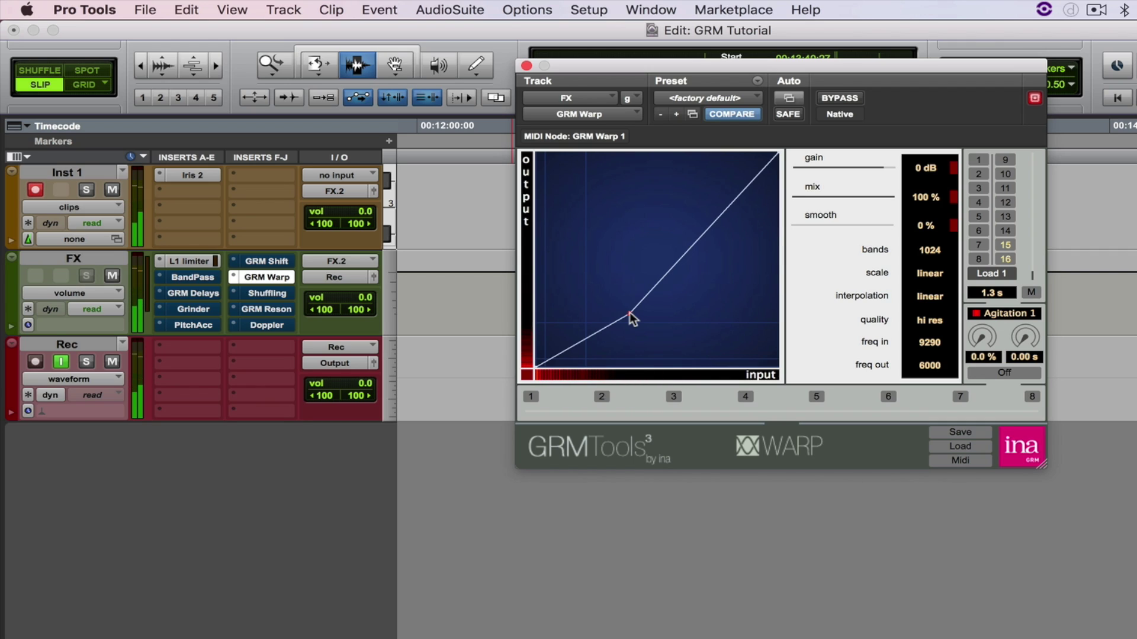
{"action": "left_click_drag", "start_coordinate": [602, 333], "coordinate": [657, 349]}
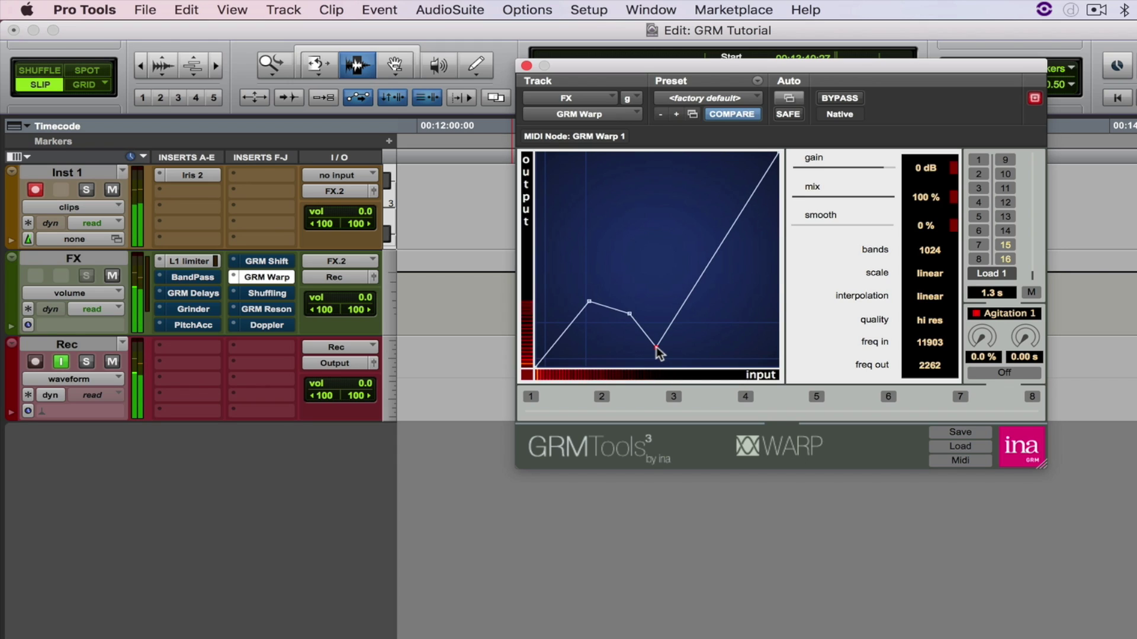
{"action": "left_click_drag", "start_coordinate": [629, 313], "coordinate": [632, 214]}
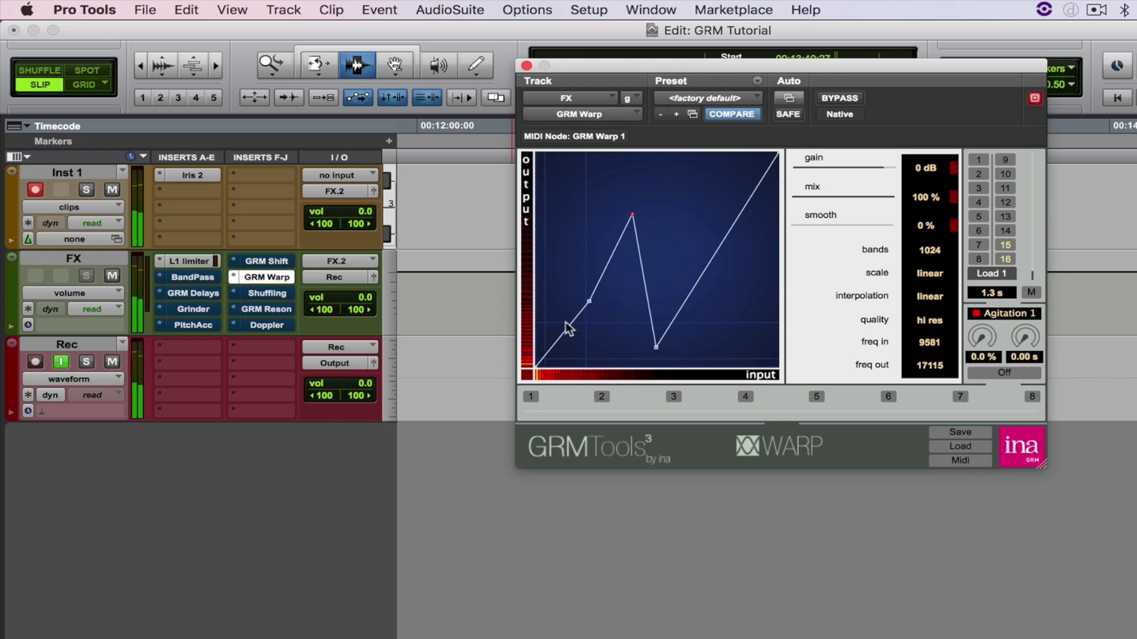
{"action": "left_click_drag", "start_coordinate": [568, 327], "coordinate": [592, 347]}
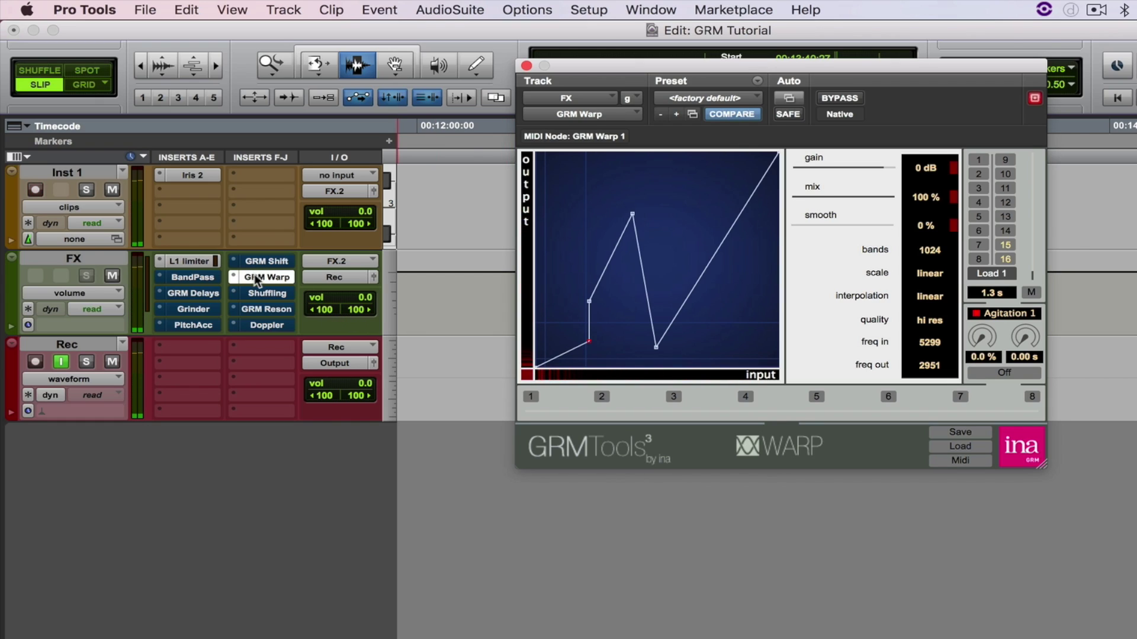
Step: Open Shuffling on the FX track and set the fragment to about 392 ms and the delay to about 1157 ms
{"action": "left_click", "coordinate": [260, 293]}
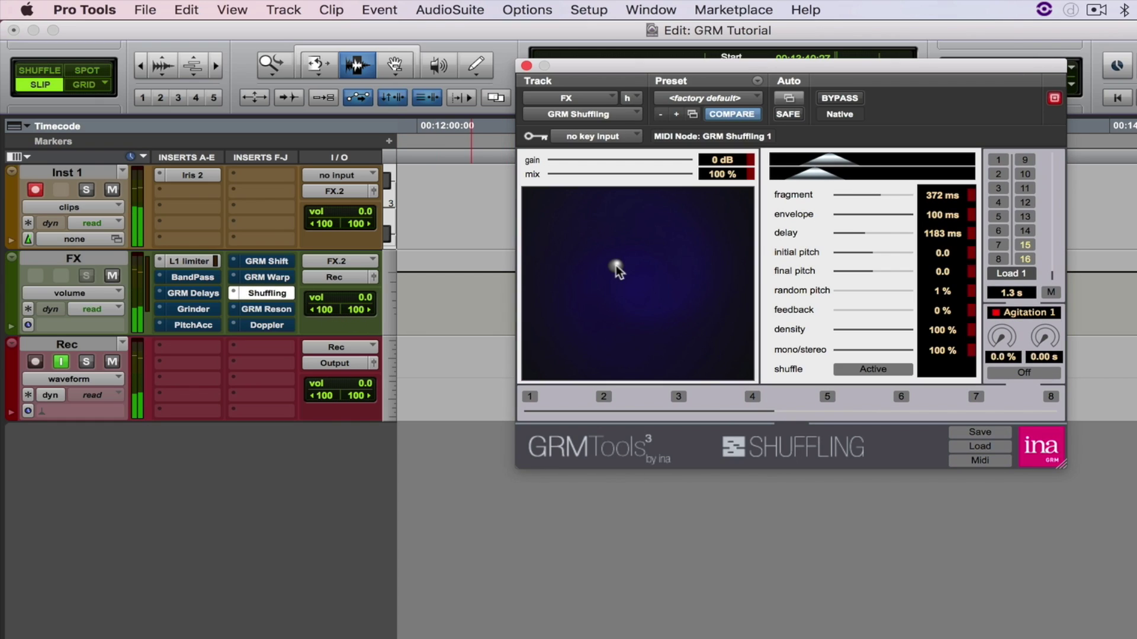
{"action": "left_click_drag", "start_coordinate": [616, 265], "coordinate": [613, 264]}
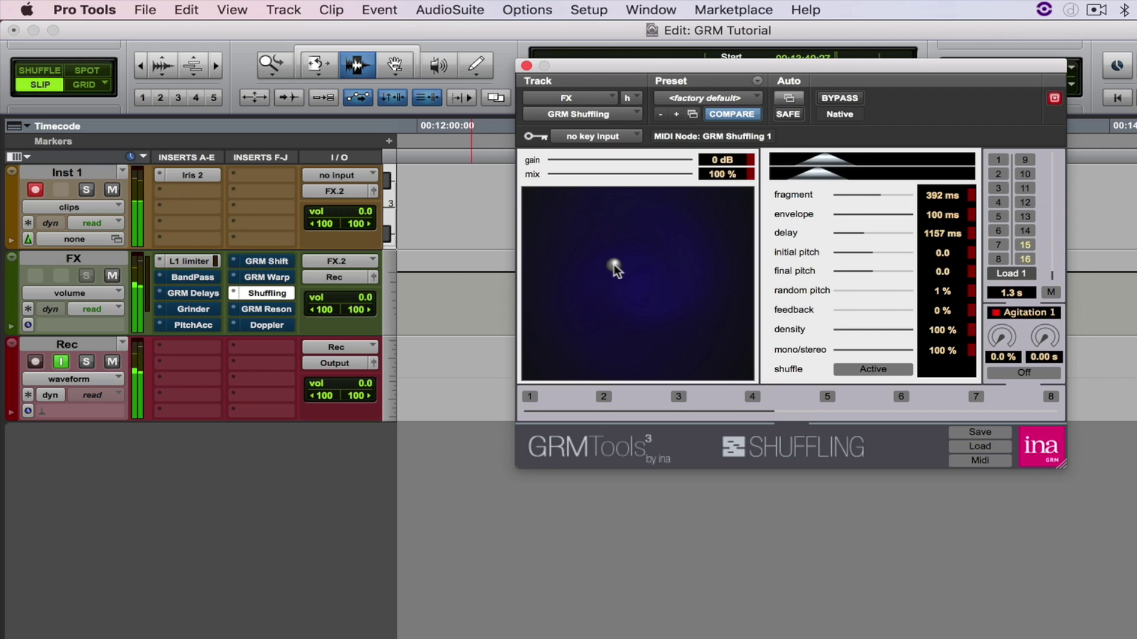
Step: Morph Shuffling to a point between presets 4 and 5, and set random pitch to 21%
{"action": "left_click", "coordinate": [812, 403]}
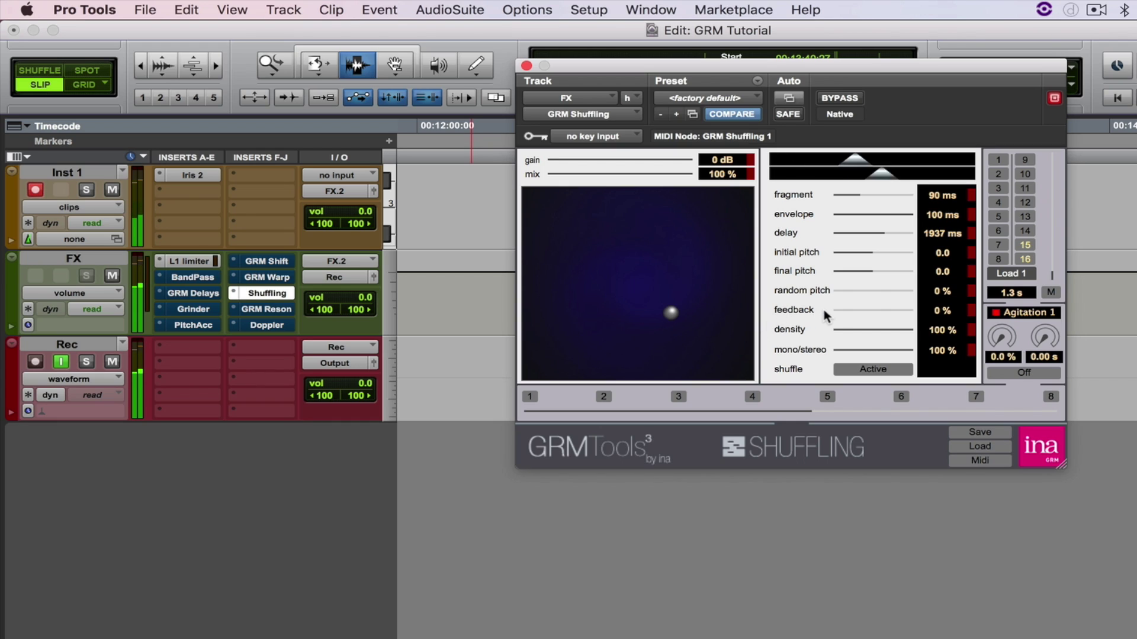
{"action": "left_click_drag", "start_coordinate": [840, 293], "coordinate": [868, 305]}
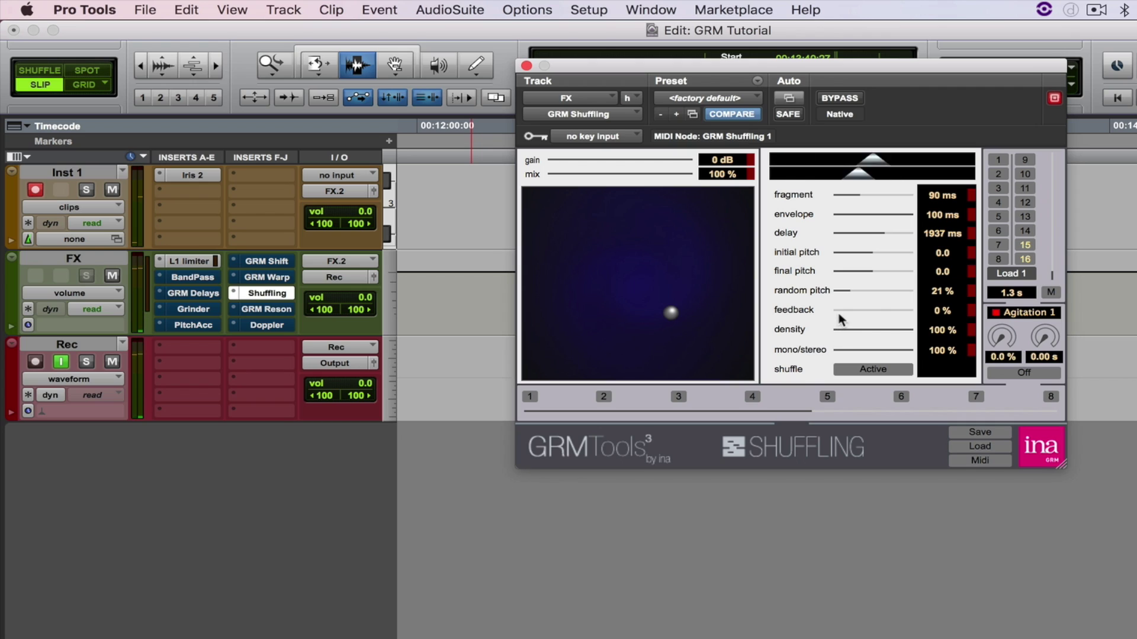
Step: Raise the feedback of Shuffling to about 42%
{"action": "left_click_drag", "start_coordinate": [842, 314], "coordinate": [866, 313]}
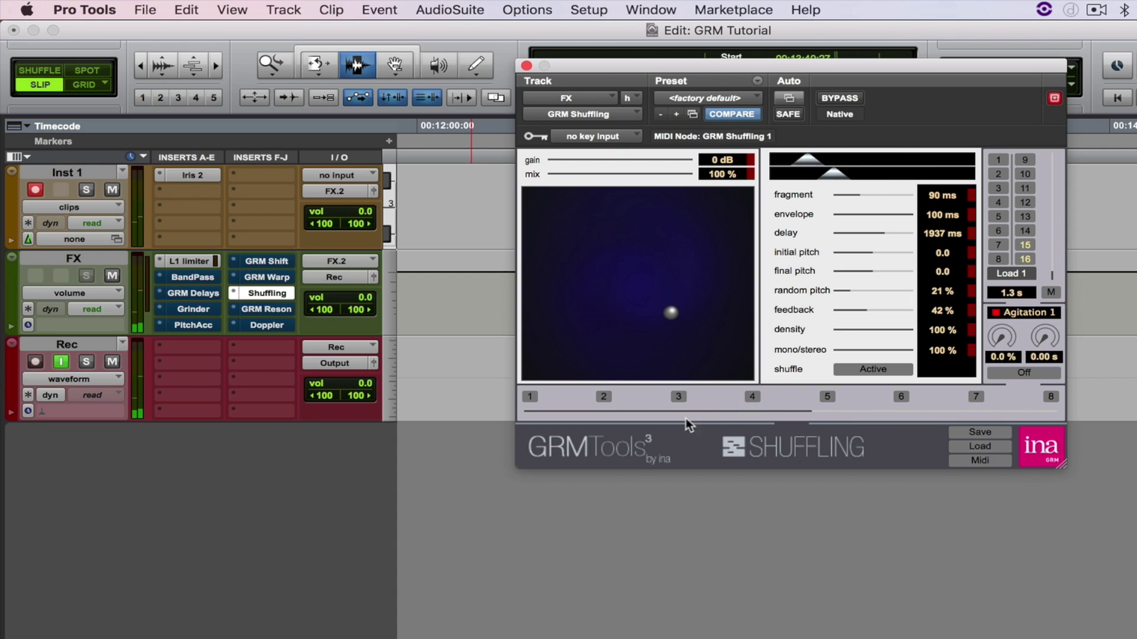
Step: Open GRM Reson on the FX track, morph it to between presets 5 and 6, and shift its filter range to about 100–888 Hz
{"action": "left_click", "coordinate": [266, 309]}
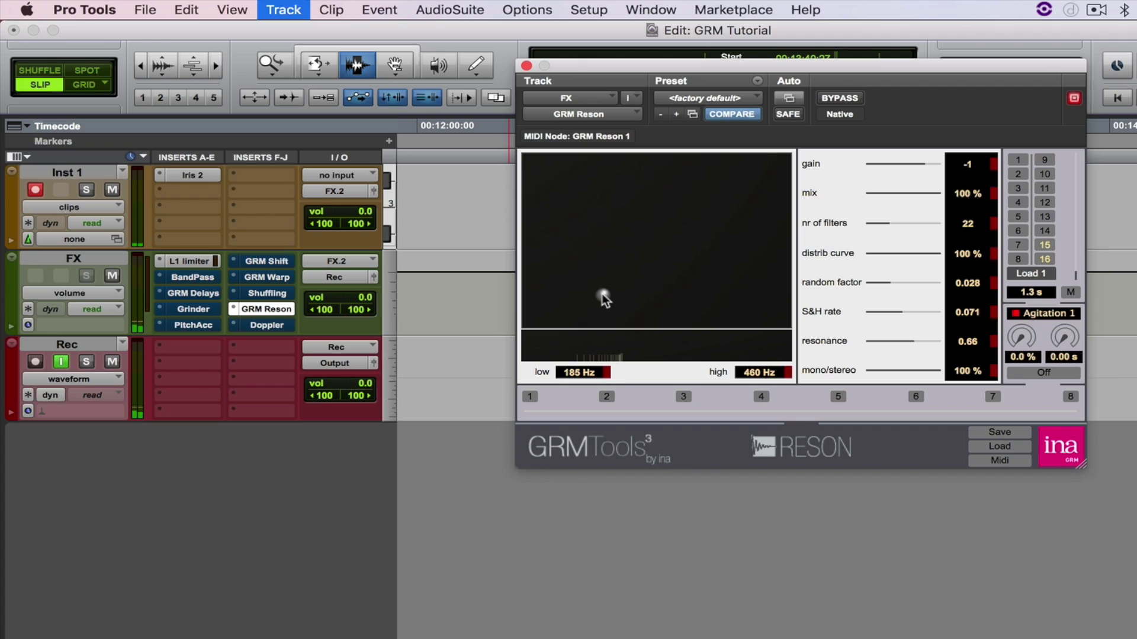
{"action": "left_click", "coordinate": [663, 412]}
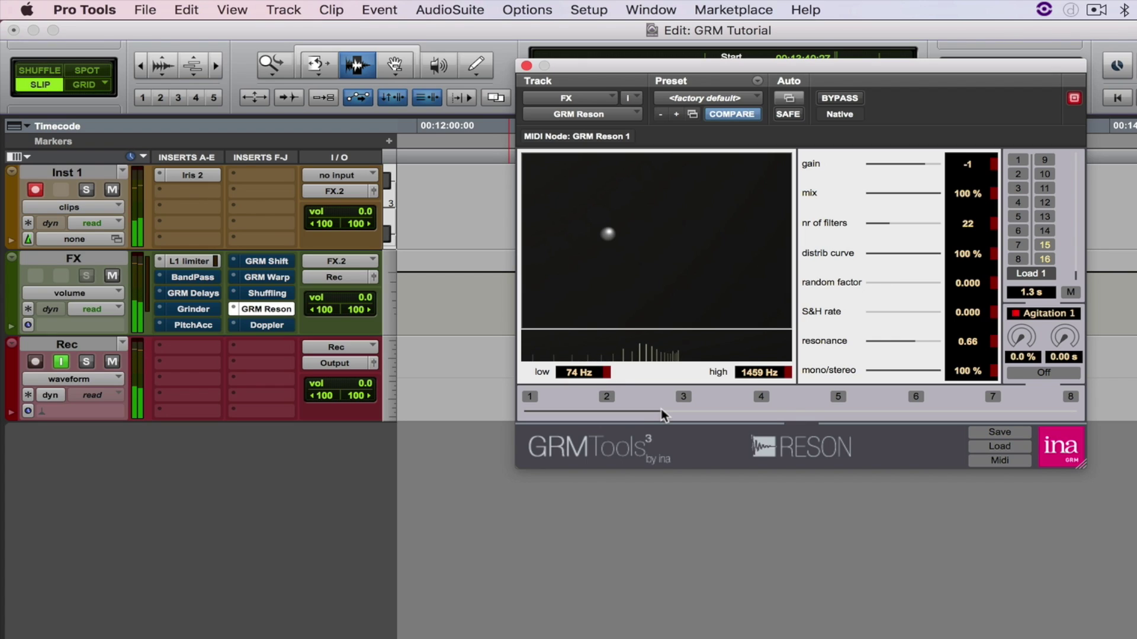
{"action": "left_click", "coordinate": [879, 410]}
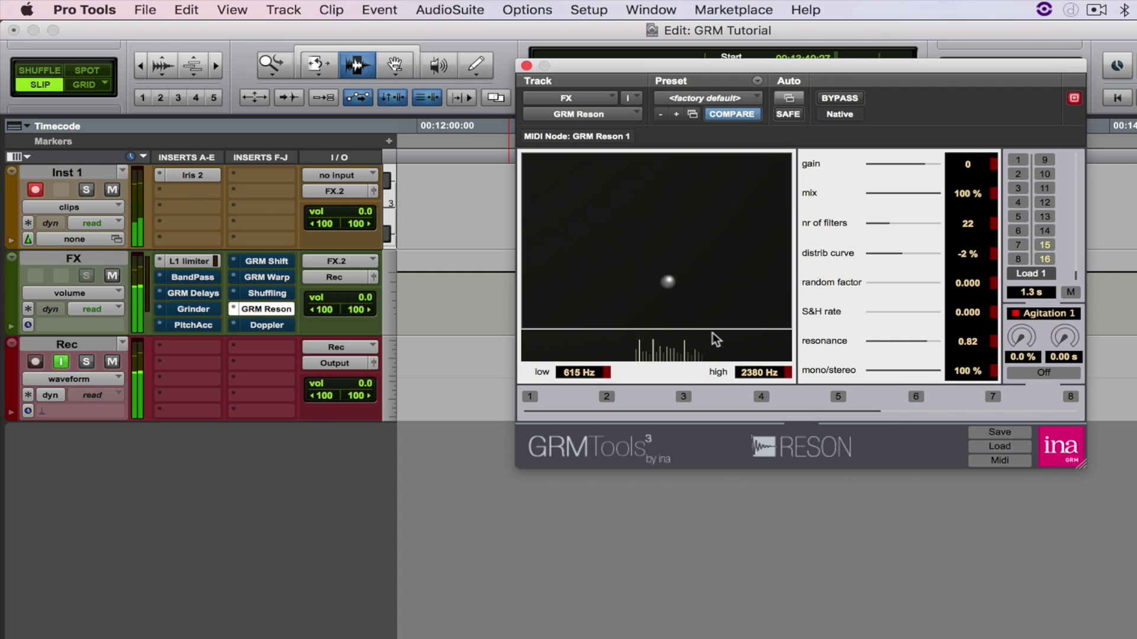
{"action": "left_click_drag", "start_coordinate": [661, 283], "coordinate": [580, 259]}
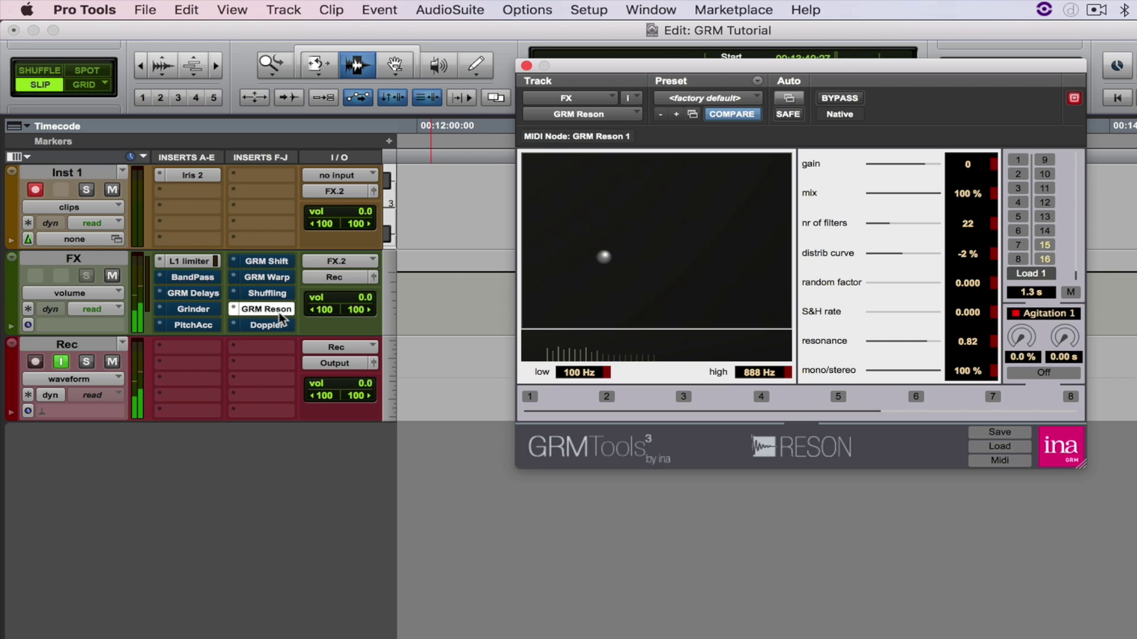
Step: Open Doppler on the FX track and morph through its presets to about preset 7
{"action": "left_click", "coordinate": [266, 325]}
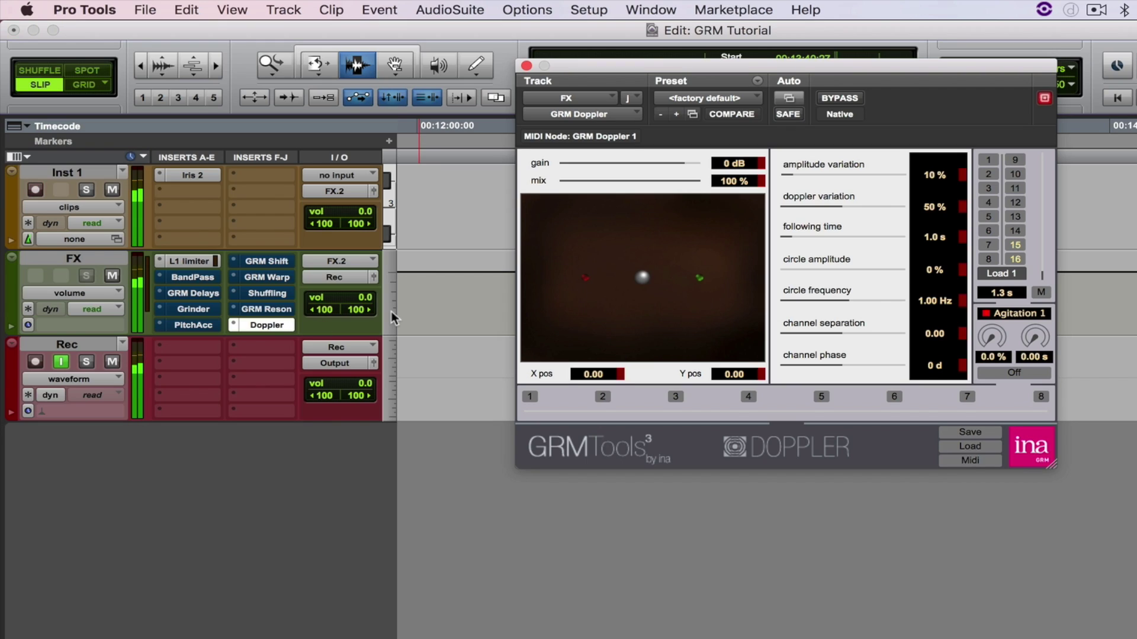
{"action": "left_click_drag", "start_coordinate": [593, 411], "coordinate": [785, 424]}
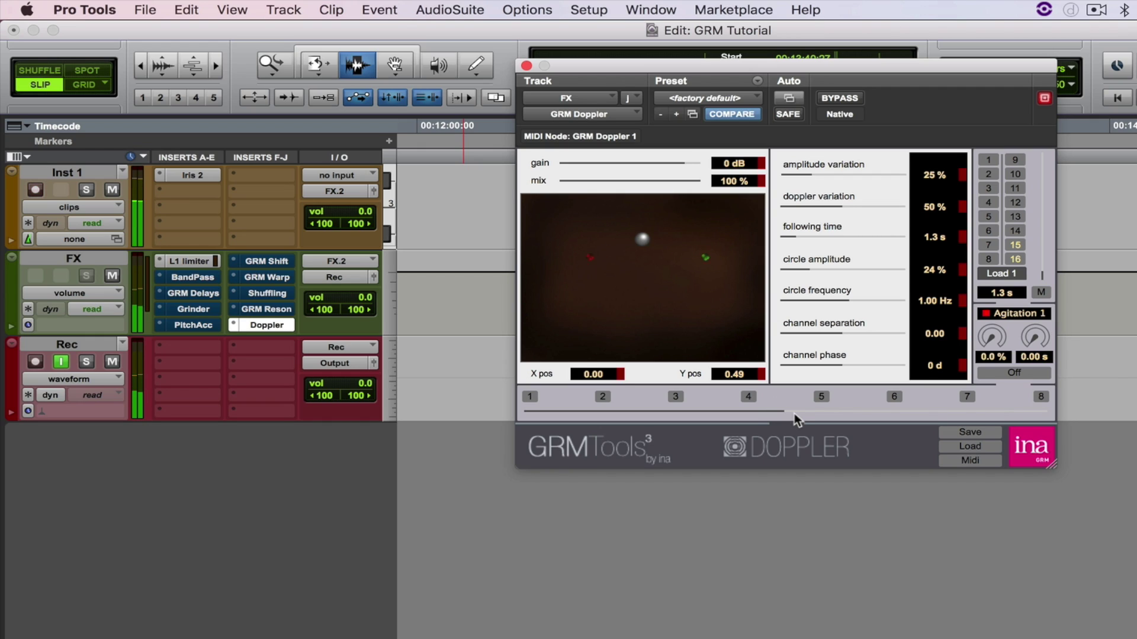
{"action": "left_click", "coordinate": [784, 413]}
{"action": "left_click_drag", "start_coordinate": [784, 417], "coordinate": [816, 422]}
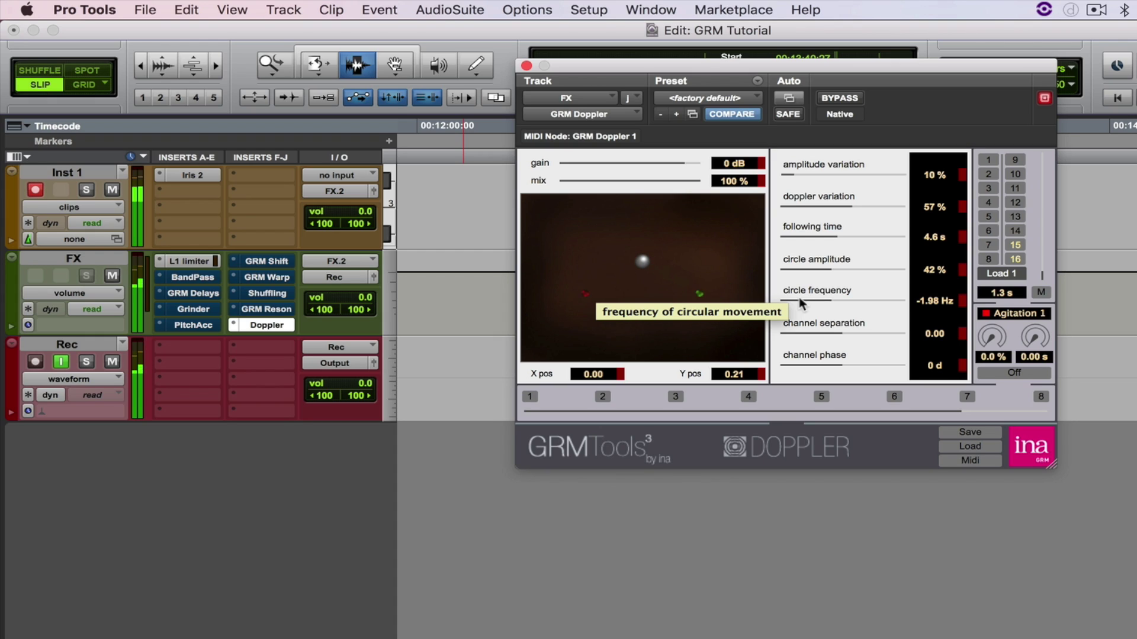
Step: Set Doppler's circle amplitude to about 71%, circle frequency to about 0.94 Hz and channel separation to about 0.75
{"action": "left_click_drag", "start_coordinate": [801, 303], "coordinate": [882, 340]}
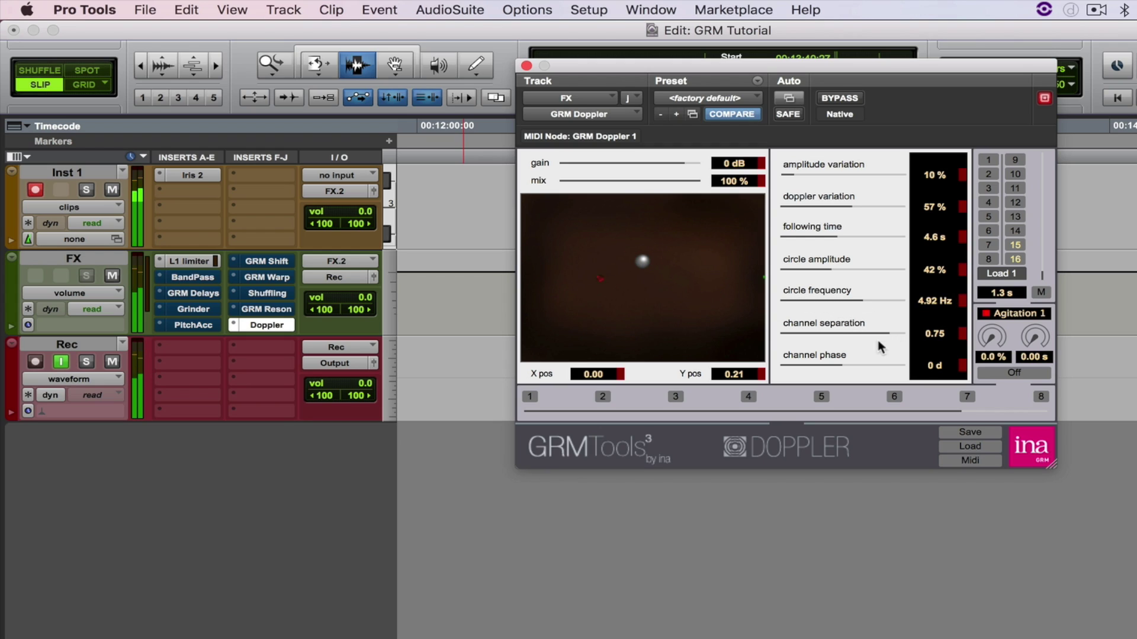
{"action": "left_click_drag", "start_coordinate": [844, 301], "coordinate": [846, 299]}
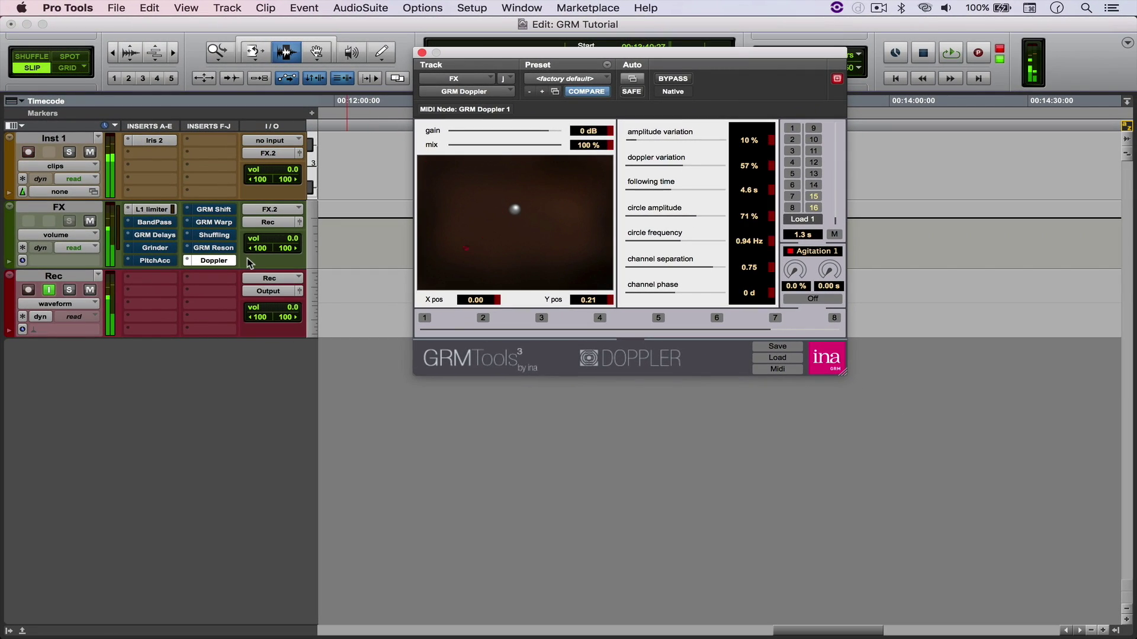
Step: Open BandPass on the FX track and set the left band to about 844 Hz, bandwidth 9.55, and the right to about 84 Hz, bandwidth 2.70
{"action": "left_click", "coordinate": [152, 222]}
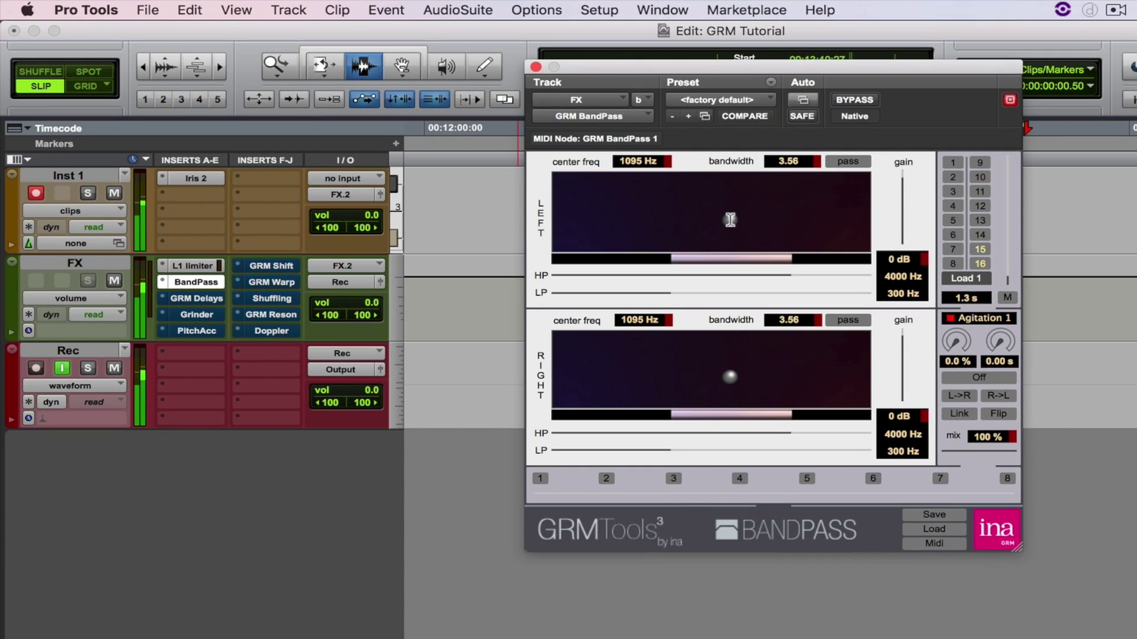
{"action": "left_click_drag", "start_coordinate": [730, 220], "coordinate": [604, 218]}
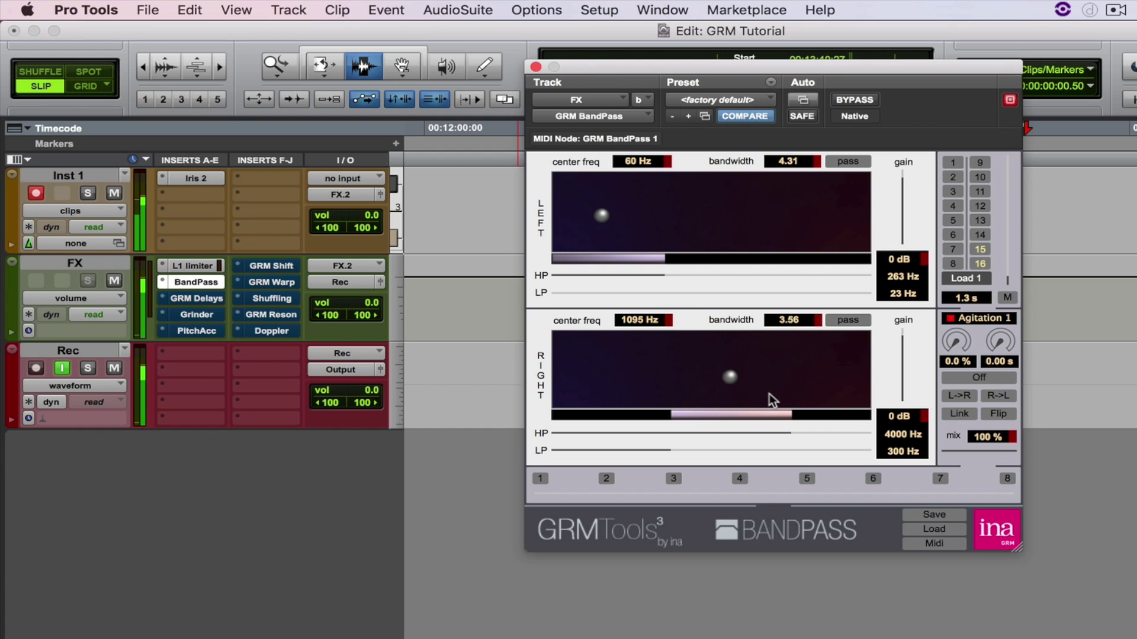
{"action": "left_click_drag", "start_coordinate": [732, 377], "coordinate": [778, 370]}
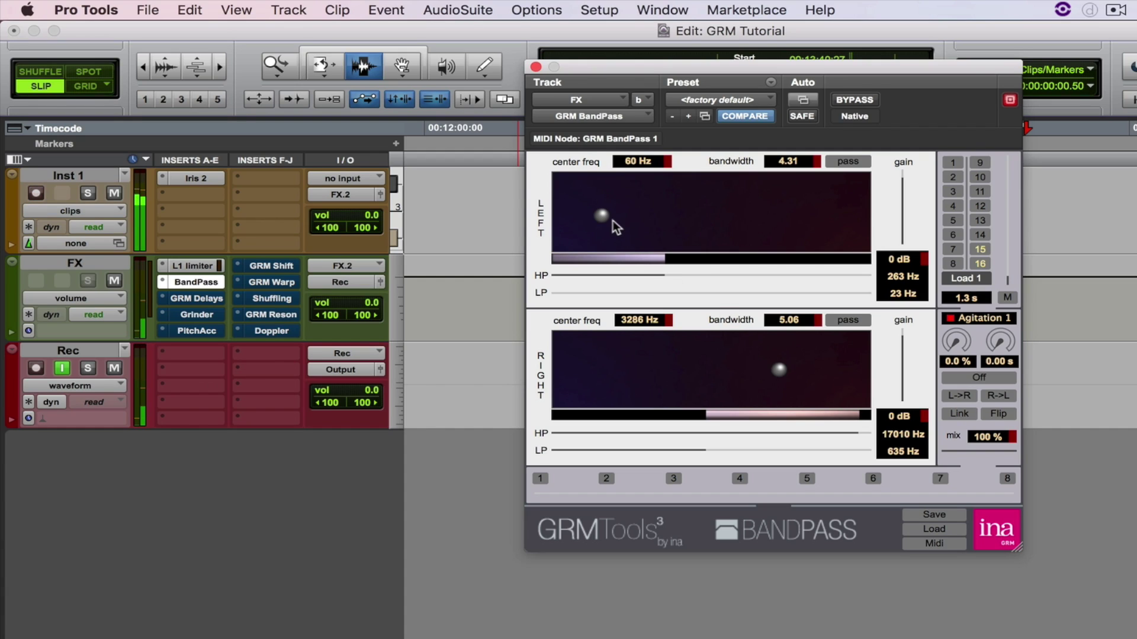
{"action": "left_click_drag", "start_coordinate": [600, 212], "coordinate": [719, 201]}
{"action": "left_click_drag", "start_coordinate": [779, 371], "coordinate": [617, 386]}
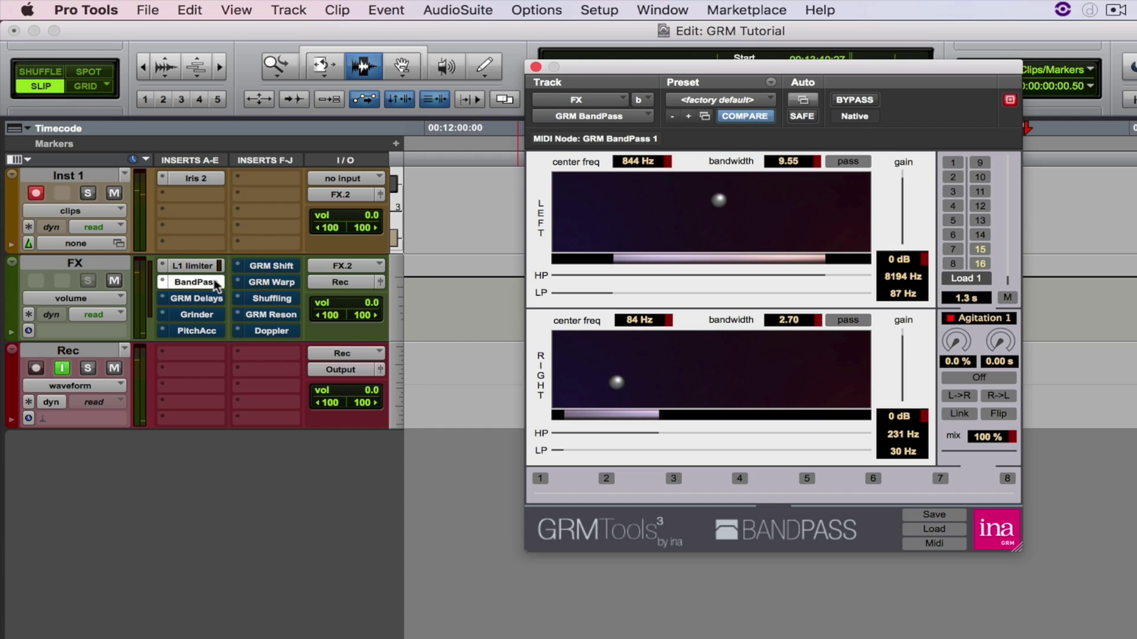
Step: Open GRM Delays on the FX track, morph it to preset 1, and vary the delay range, including about 2630 ms
{"action": "left_click", "coordinate": [200, 299]}
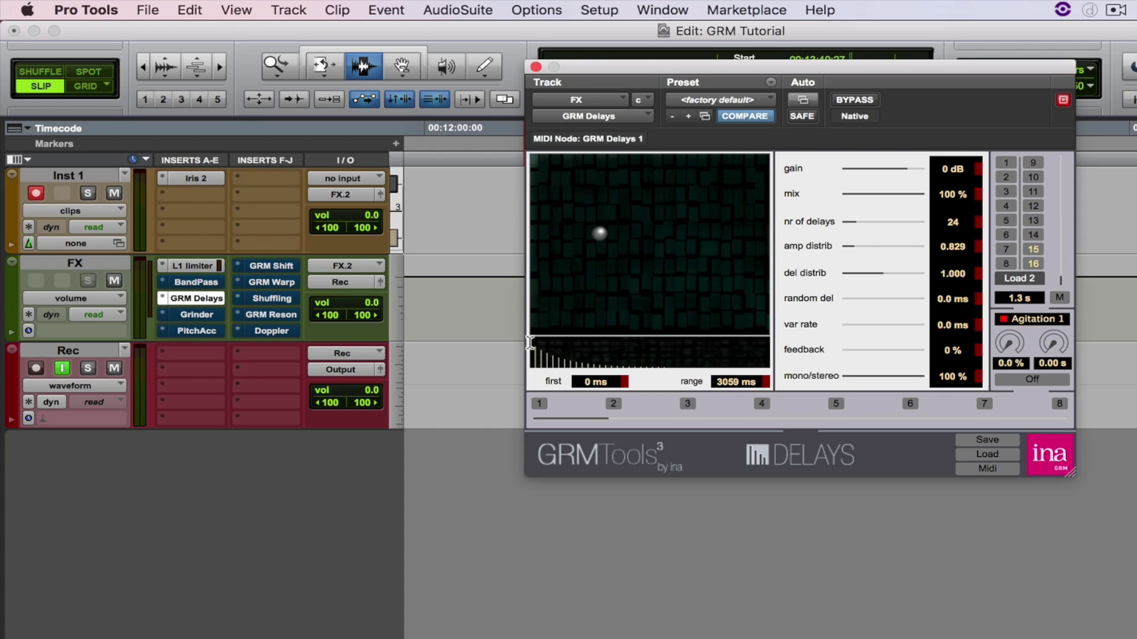
{"action": "left_click", "coordinate": [540, 418]}
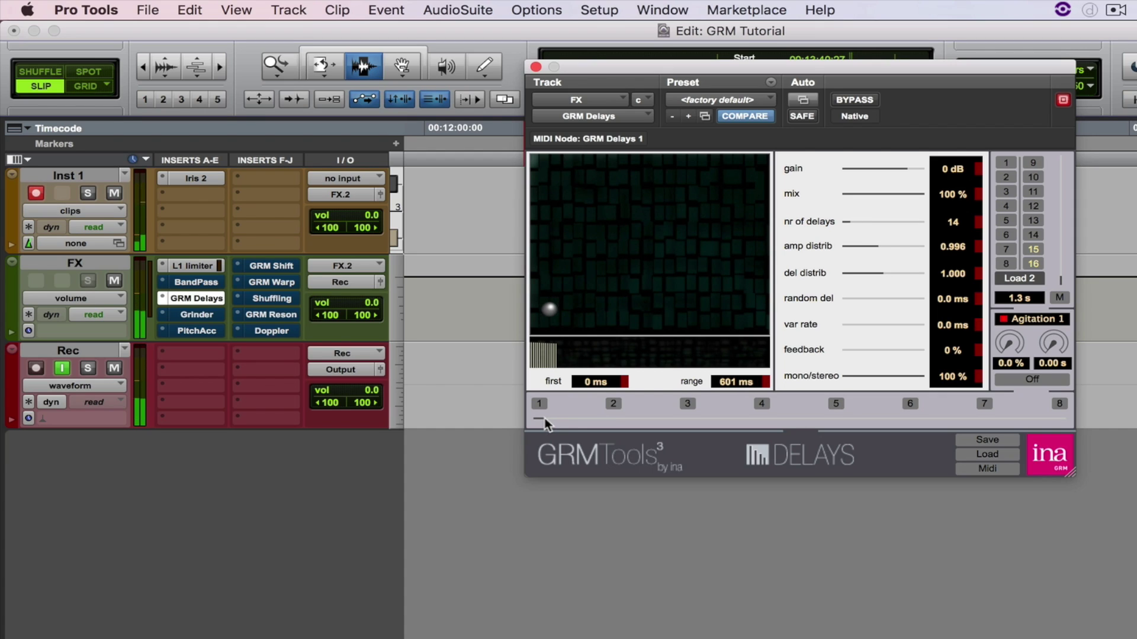
{"action": "left_click_drag", "start_coordinate": [551, 309], "coordinate": [570, 216]}
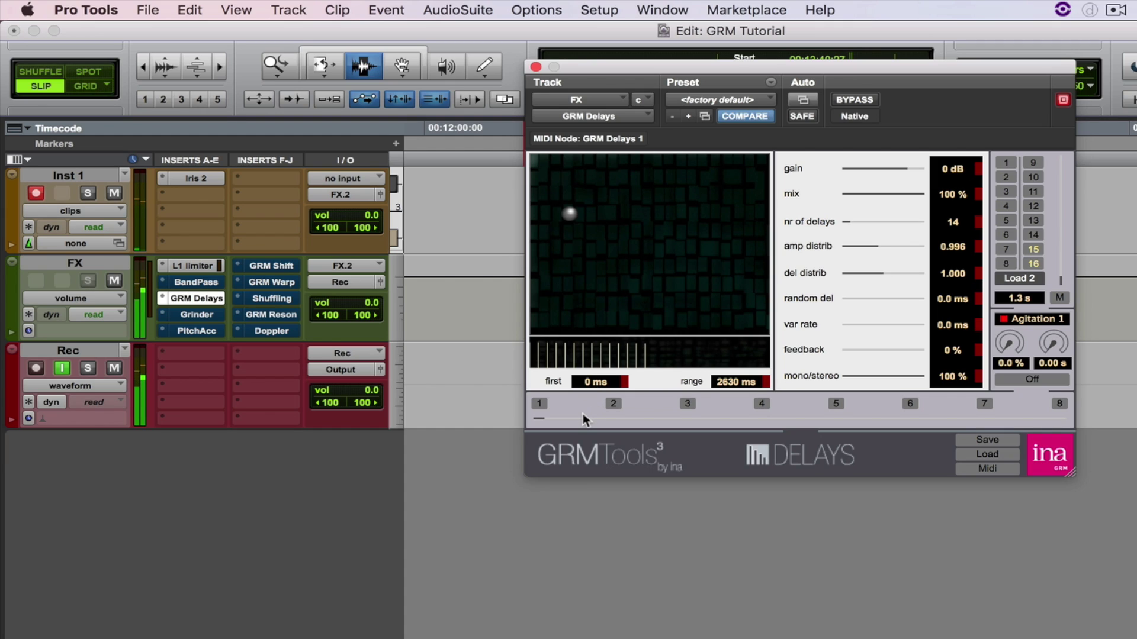
{"action": "left_click", "coordinate": [614, 237]}
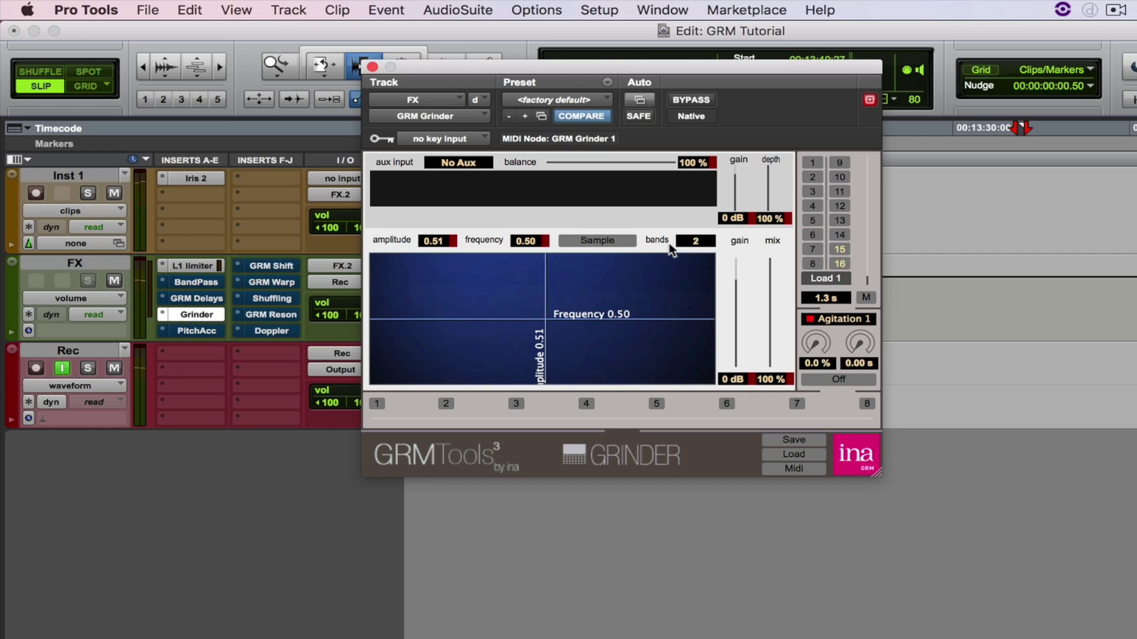
Step: Set Grinder to 4096 bands, with amplitude about 0.42 and frequency about 0.43
{"action": "left_click", "coordinate": [694, 243]}
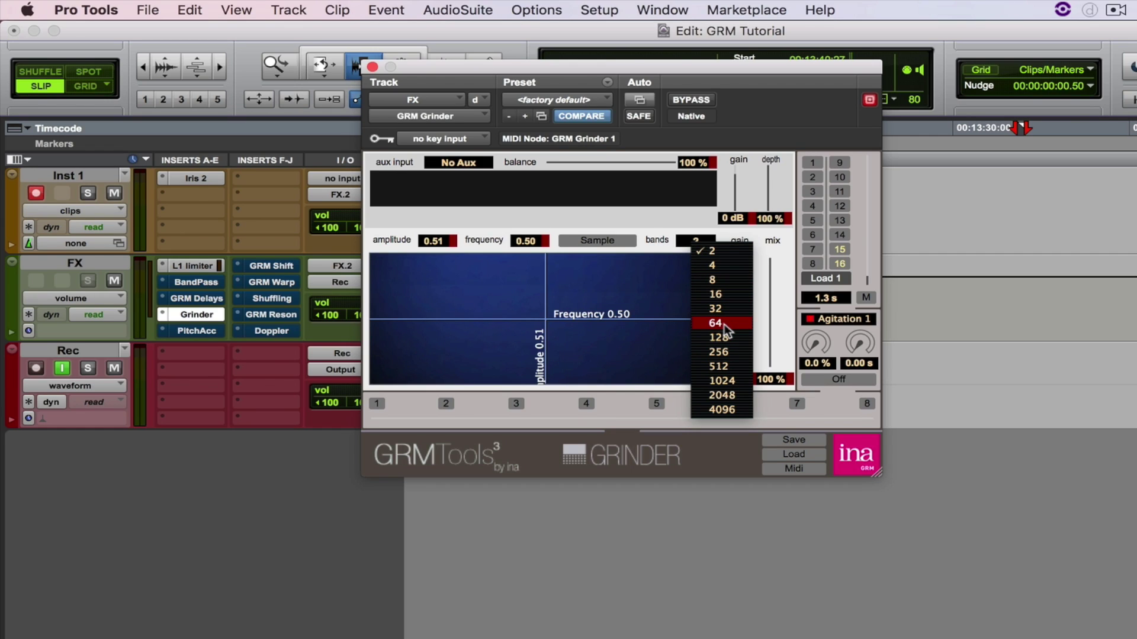
{"action": "left_click", "coordinate": [721, 410]}
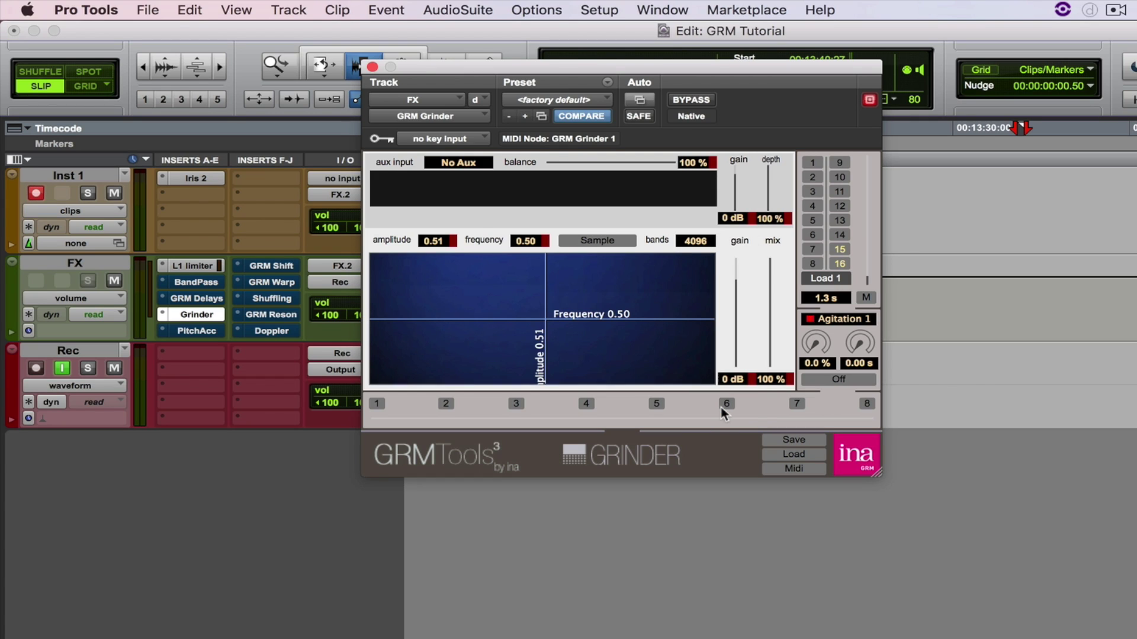
{"action": "mouse_move", "coordinate": [545, 322]}
{"action": "left_mouse_down"}
{"action": "mouse_move", "coordinate": [656, 293]}
{"action": "mouse_move", "coordinate": [539, 329]}
{"action": "mouse_move", "coordinate": [542, 316]}
{"action": "left_mouse_up"}
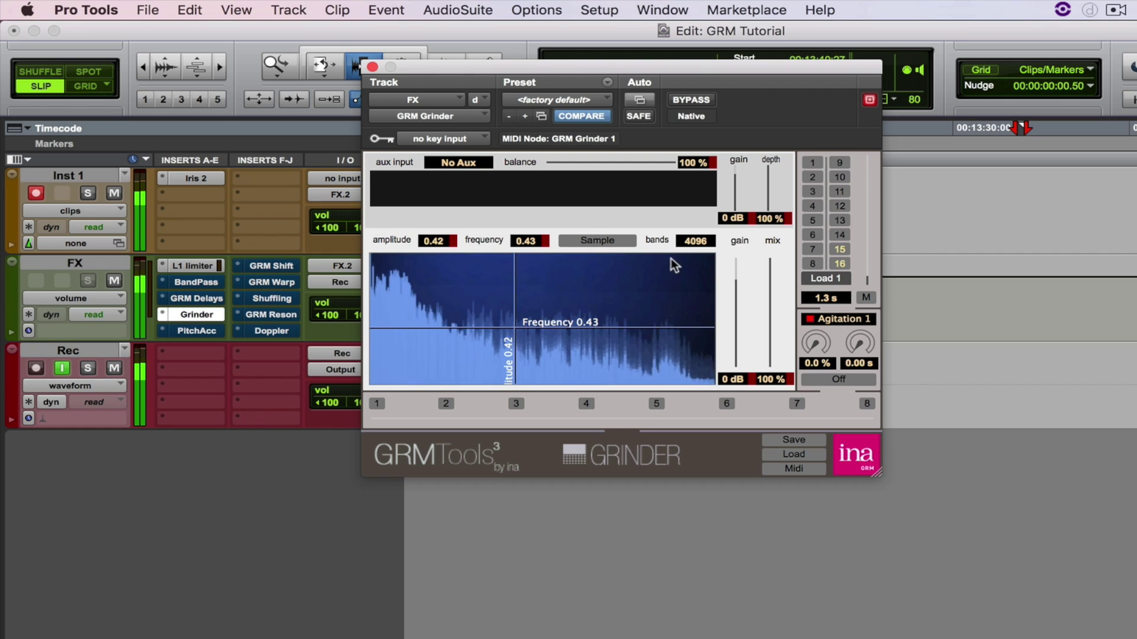
Step: Try Grinder with 16, 4 and 2 bands, and settle on 128 bands
{"action": "left_click", "coordinate": [694, 241]}
{"action": "left_click", "coordinate": [721, 291]}
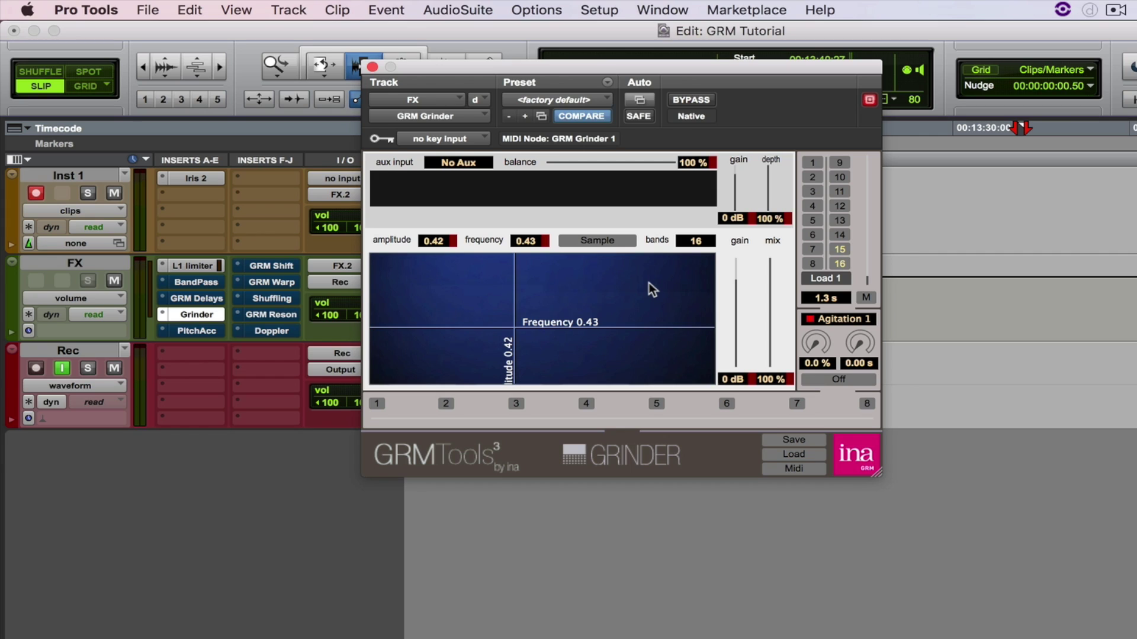
{"action": "left_click", "coordinate": [695, 243]}
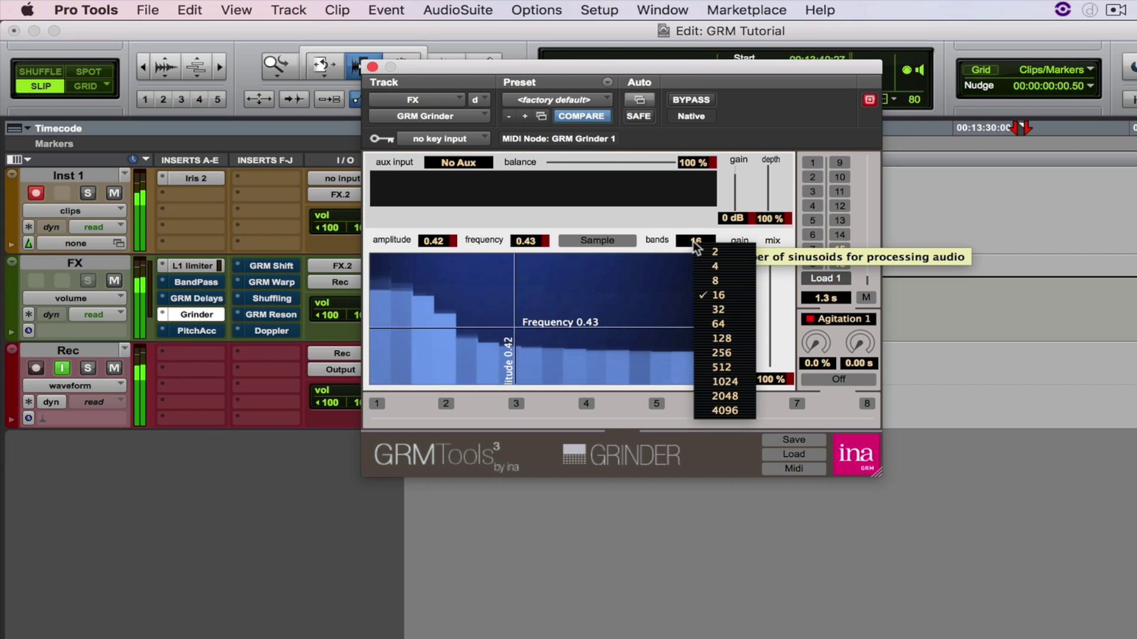
{"action": "left_click", "coordinate": [716, 268]}
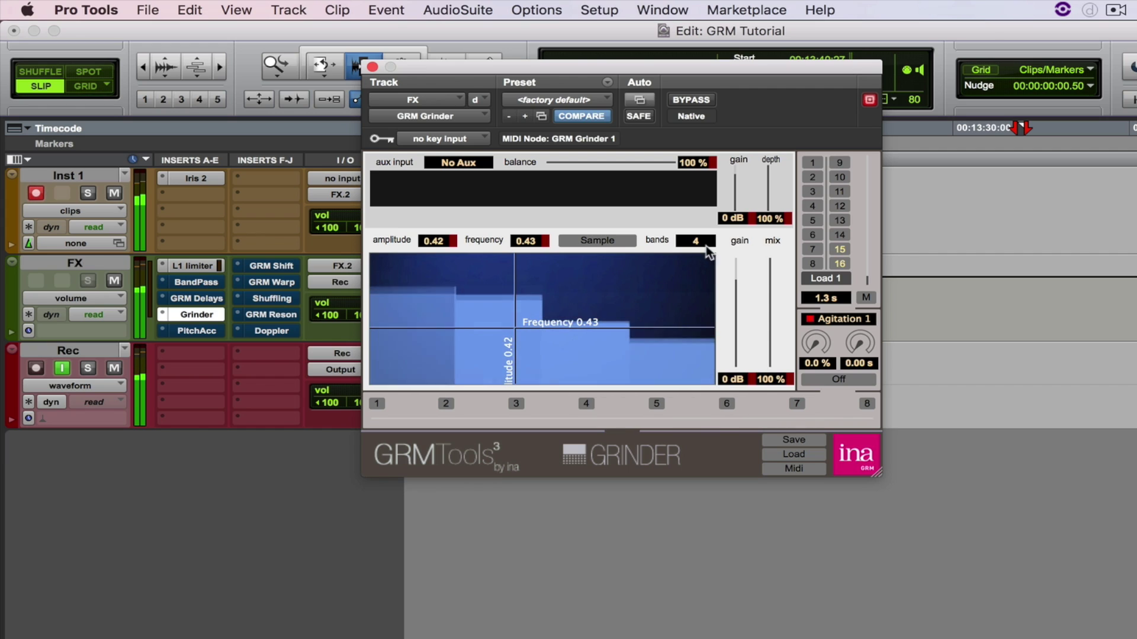
{"action": "left_click", "coordinate": [697, 240]}
{"action": "left_click", "coordinate": [705, 249]}
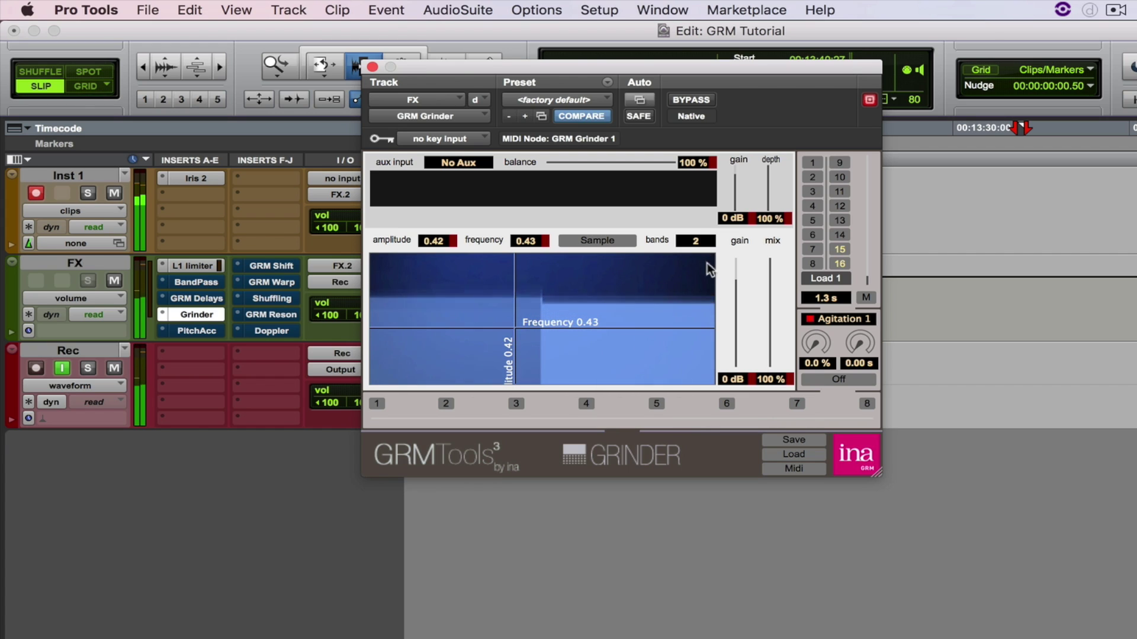
{"action": "left_click", "coordinate": [698, 241]}
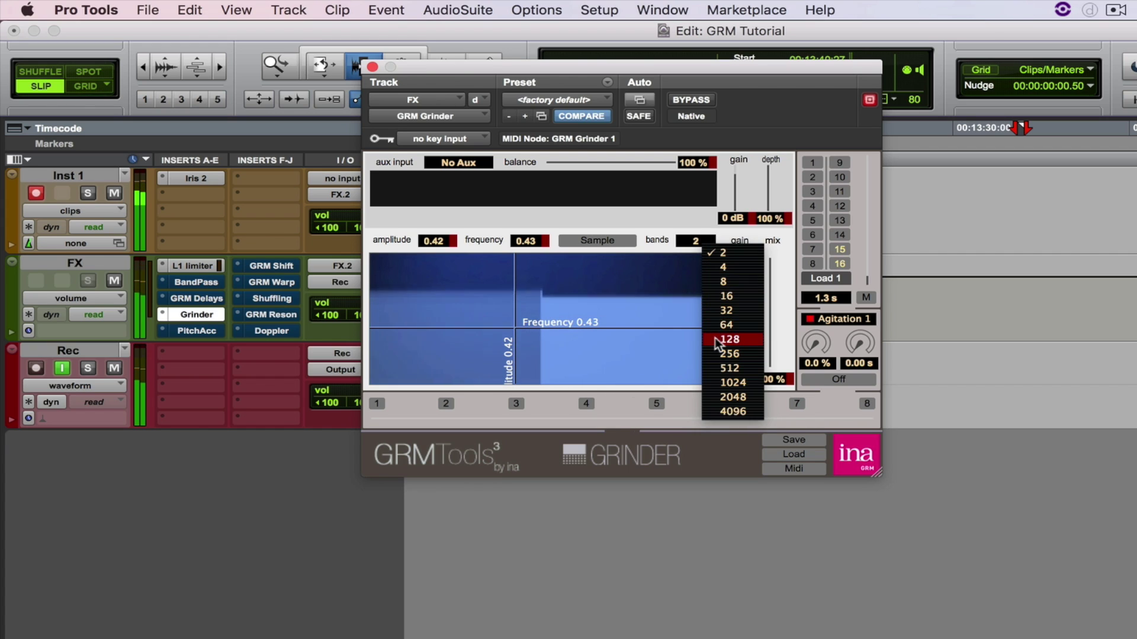
{"action": "left_click", "coordinate": [716, 339]}
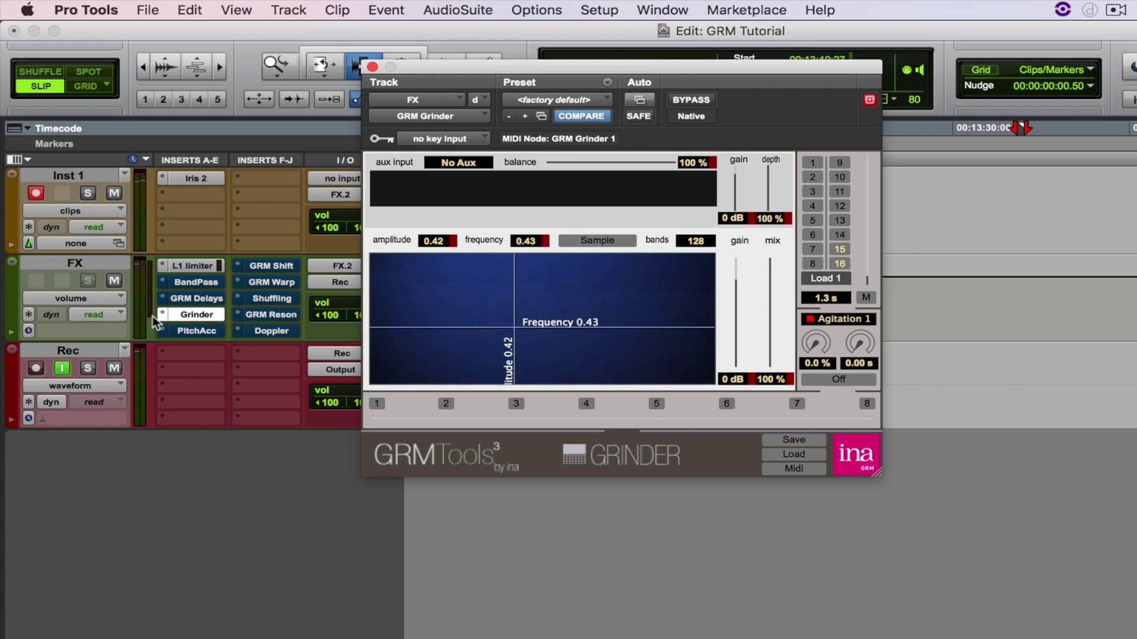
Step: Open PitchAccum on the FX track and audition the sound through it
{"action": "left_click", "coordinate": [196, 318], "text": "super"}
{"action": "left_click", "coordinate": [200, 329], "text": "super"}
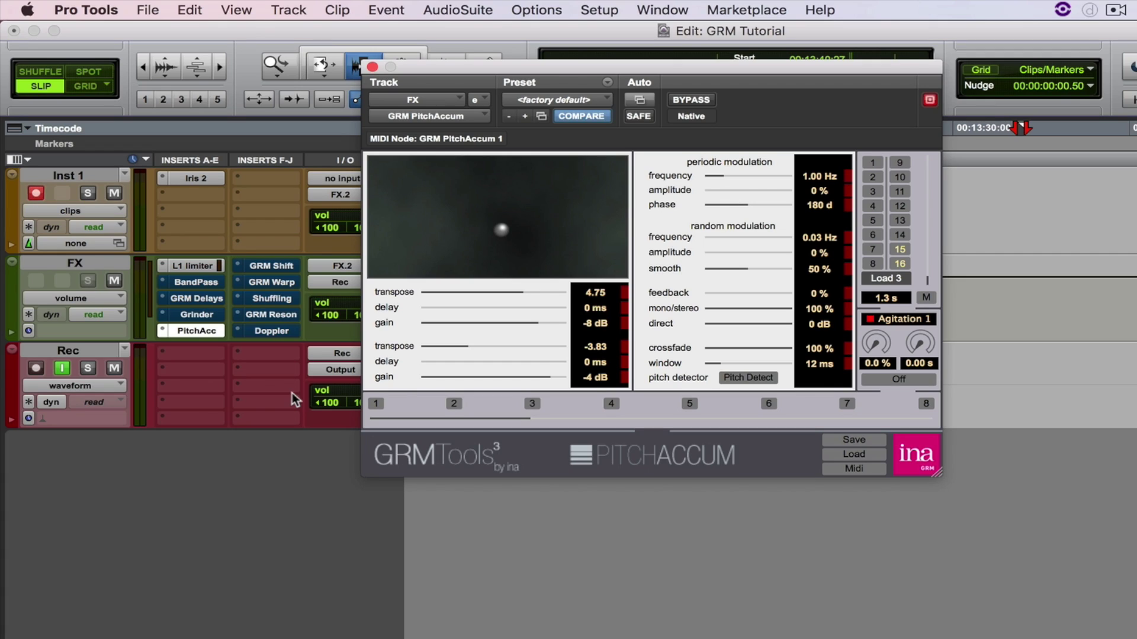
{"action": "key", "text": "space"}
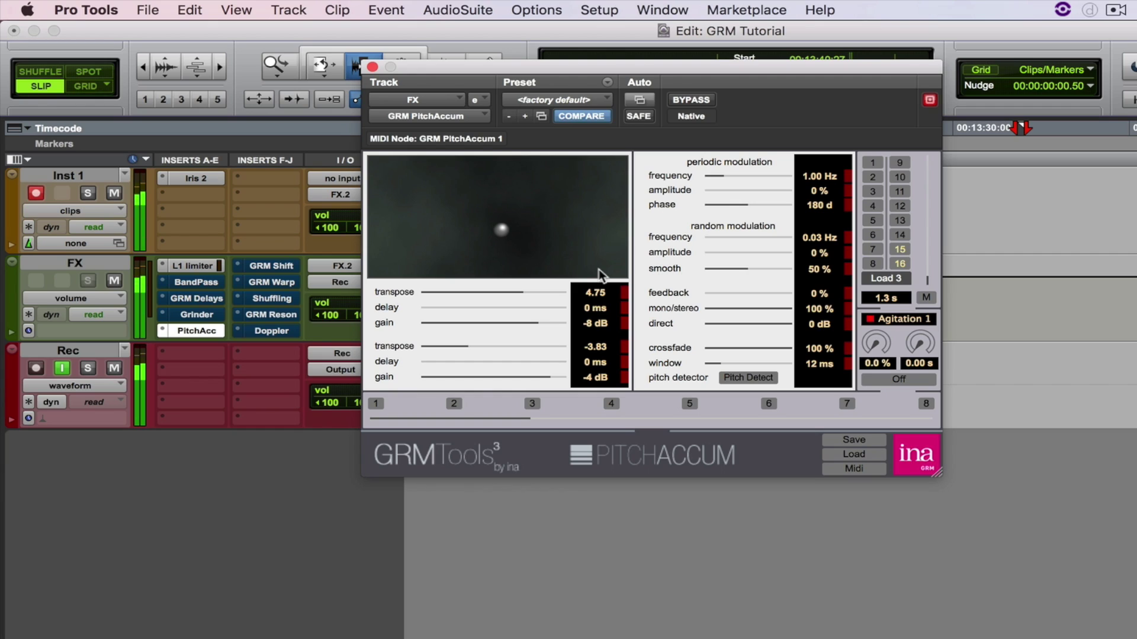
Step: Check the Iris 2 preset on the Inst 1 track and return to PitchAccum
{"action": "left_click", "coordinate": [200, 182]}
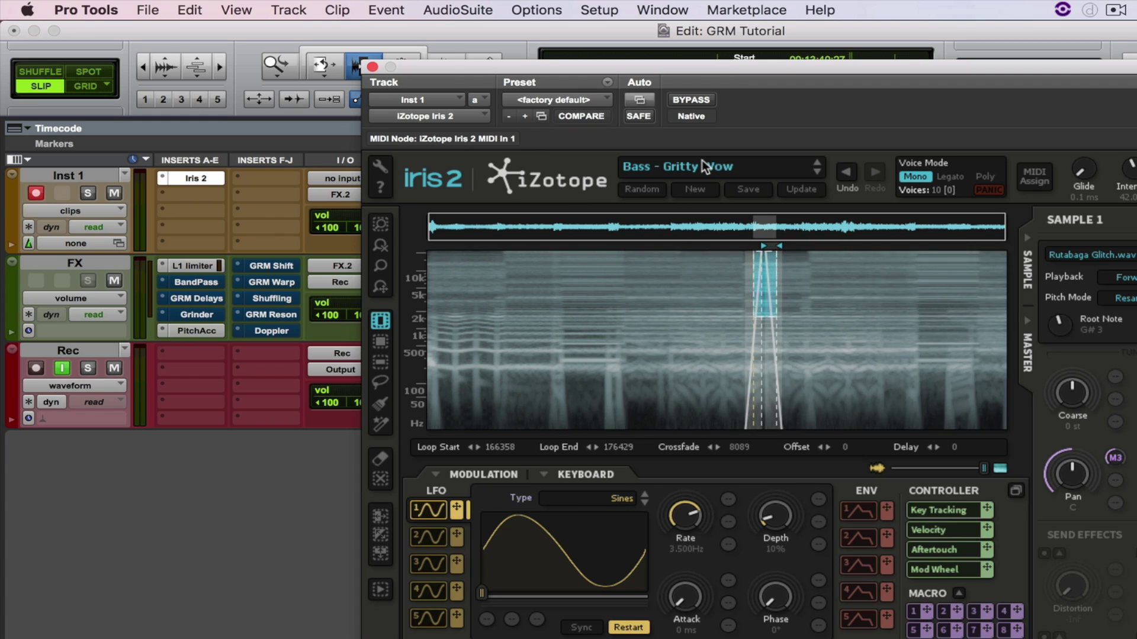
{"action": "left_click", "coordinate": [702, 166]}
{"action": "left_click", "coordinate": [552, 255]}
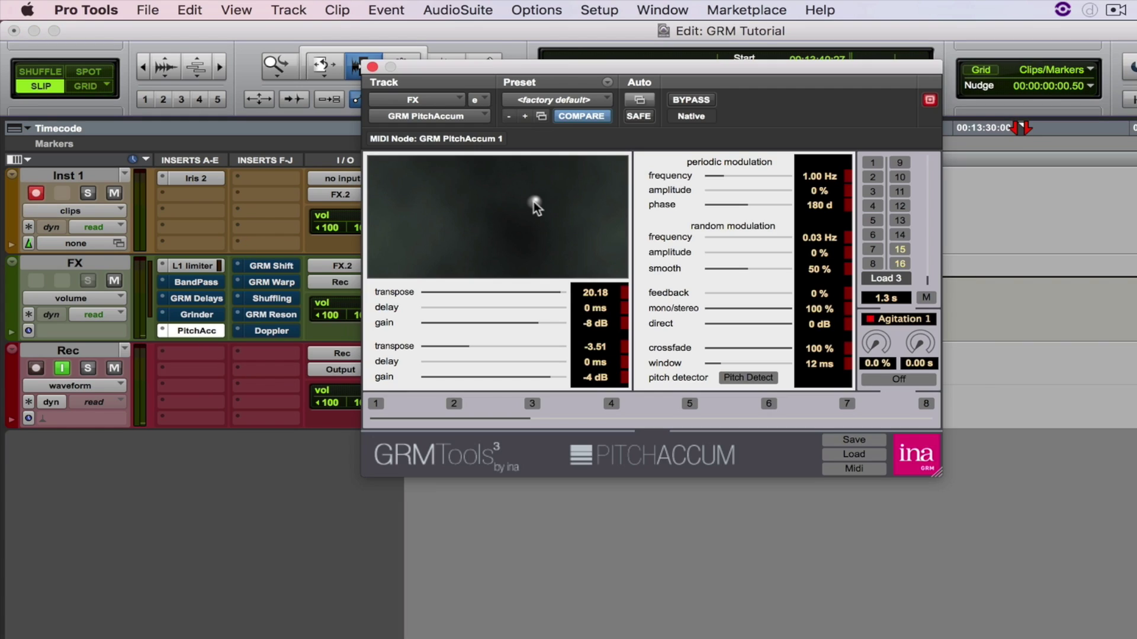
Step: Set PitchAccum's two transpositions to about 7.64 and -0.45, and their delays to about 1262 ms and 1808 ms
{"action": "left_click_drag", "start_coordinate": [534, 201], "coordinate": [466, 194]}
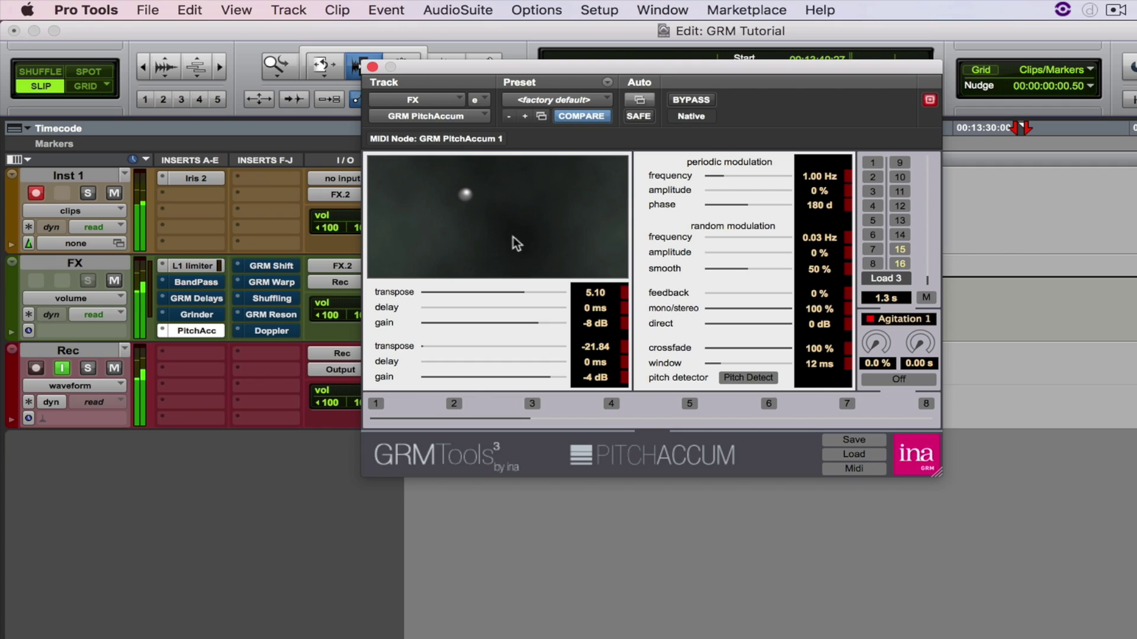
{"action": "left_click", "coordinate": [527, 238]}
{"action": "left_click", "coordinate": [489, 307]}
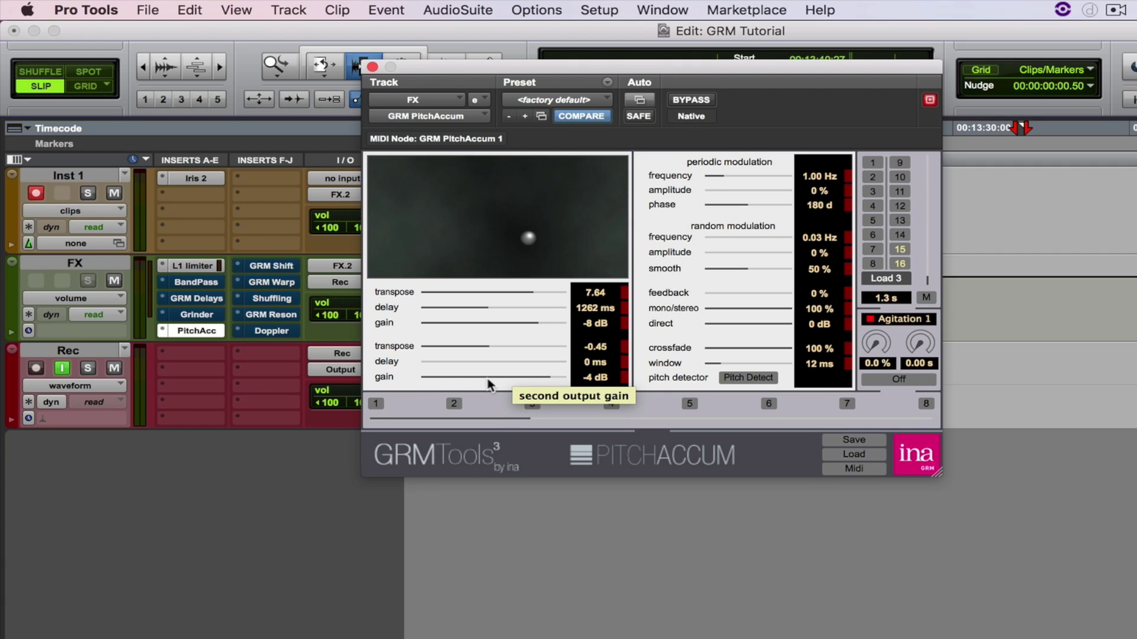
{"action": "key", "text": "space"}
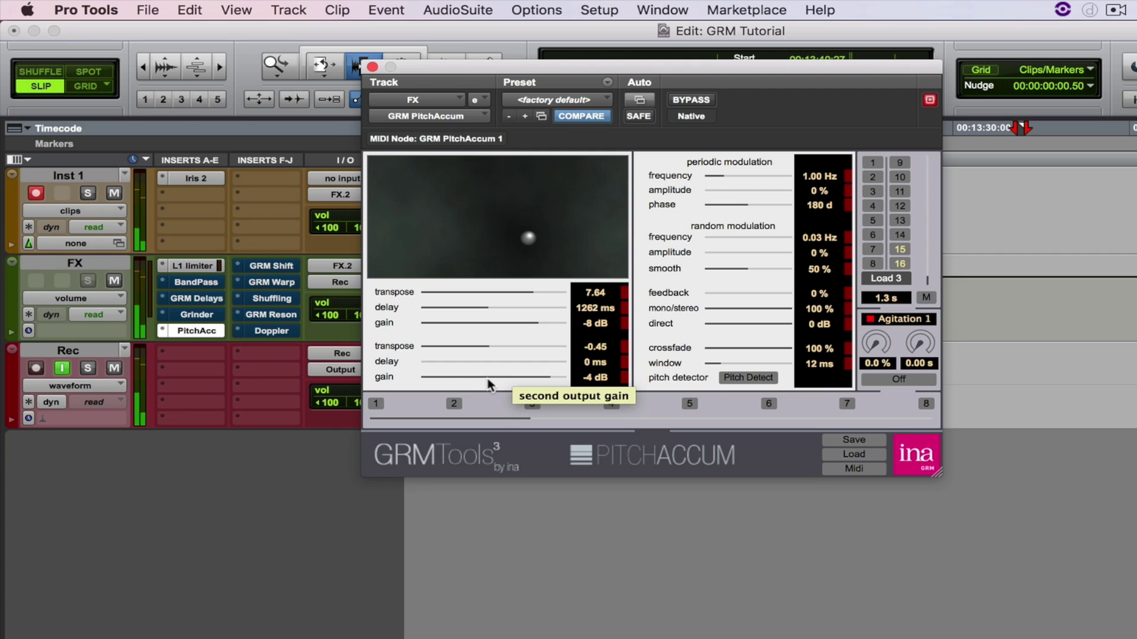
{"action": "left_click_drag", "start_coordinate": [439, 364], "coordinate": [517, 368]}
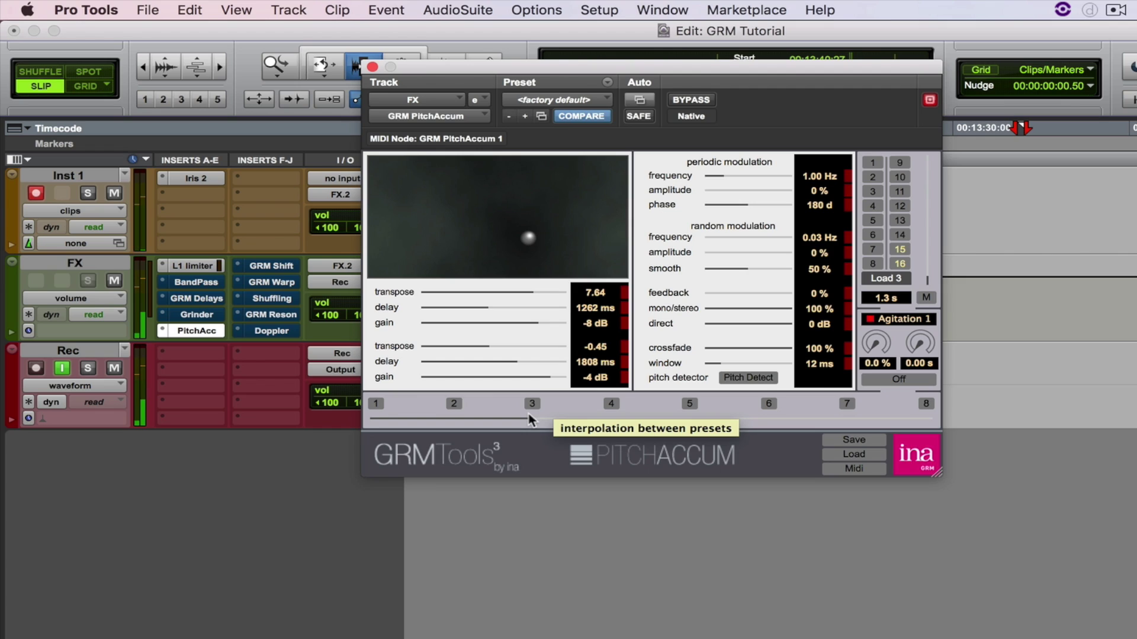
Step: Open GRM Shift on the FX track and set its scale to about 3.01 and its shift to about -69.6
{"action": "left_click", "coordinate": [271, 265]}
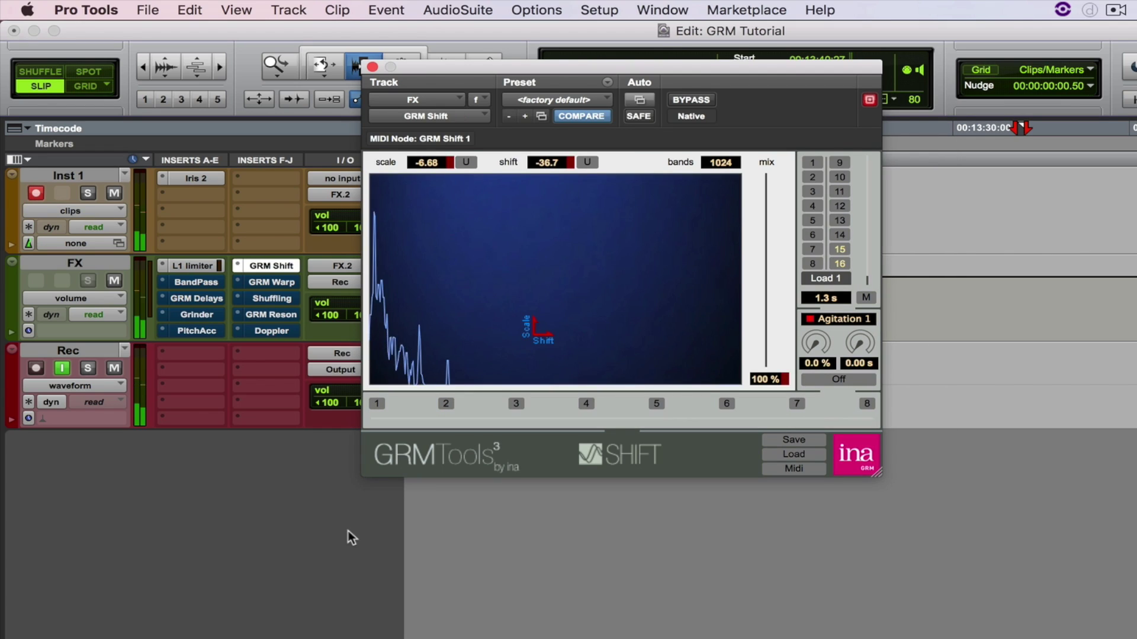
{"action": "mouse_move", "coordinate": [536, 328]}
{"action": "left_mouse_down"}
{"action": "mouse_move", "coordinate": [610, 295]}
{"action": "mouse_move", "coordinate": [675, 219]}
{"action": "mouse_move", "coordinate": [674, 253]}
{"action": "mouse_move", "coordinate": [652, 289]}
{"action": "mouse_move", "coordinate": [572, 291]}
{"action": "mouse_move", "coordinate": [466, 224]}
{"action": "mouse_move", "coordinate": [454, 195]}
{"action": "mouse_move", "coordinate": [632, 340]}
{"action": "mouse_move", "coordinate": [701, 302]}
{"action": "mouse_move", "coordinate": [655, 233]}
{"action": "mouse_move", "coordinate": [570, 228]}
{"action": "mouse_move", "coordinate": [529, 261]}
{"action": "left_mouse_up"}
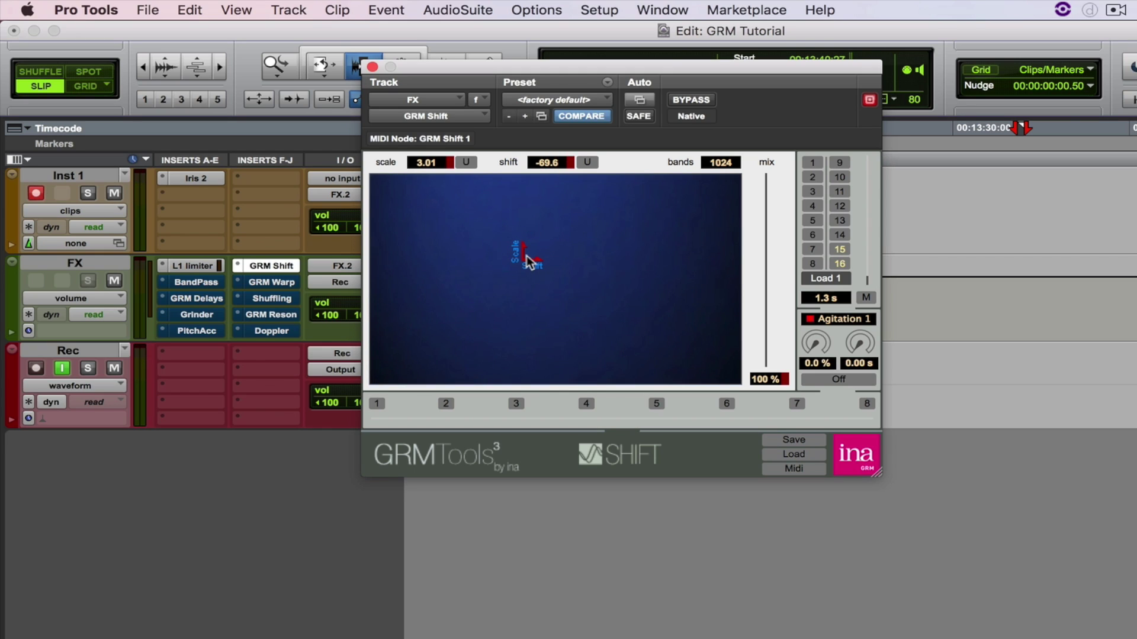
Step: Open GRM Warp on the FX track, reset it to the factory default preset and audition the sound through it
{"action": "left_click", "coordinate": [271, 282]}
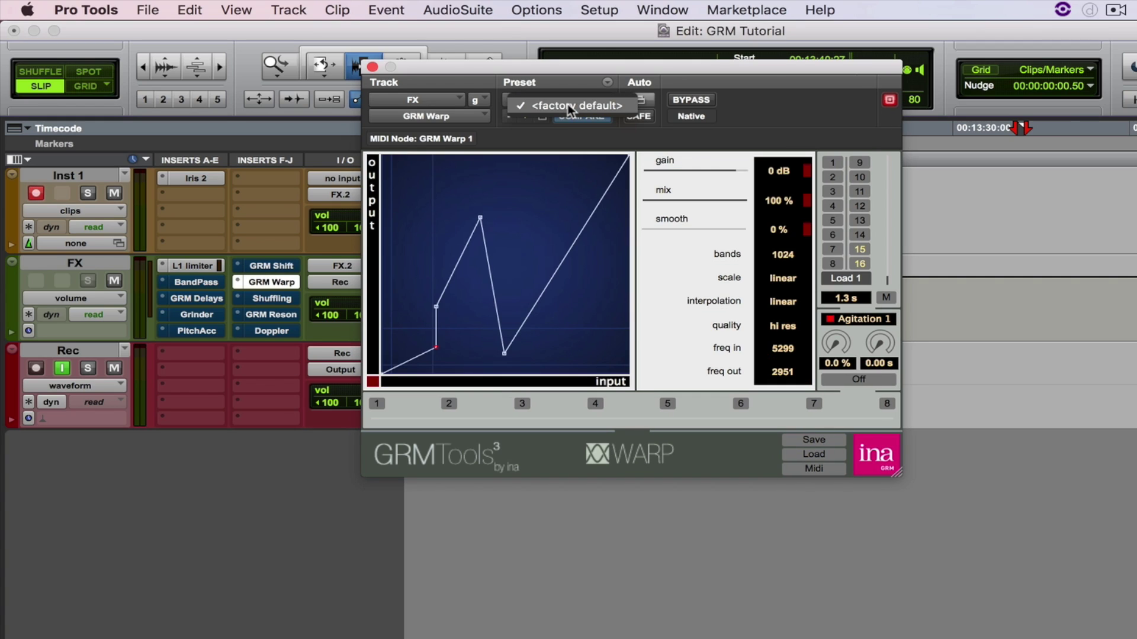
{"action": "left_click", "coordinate": [567, 105]}
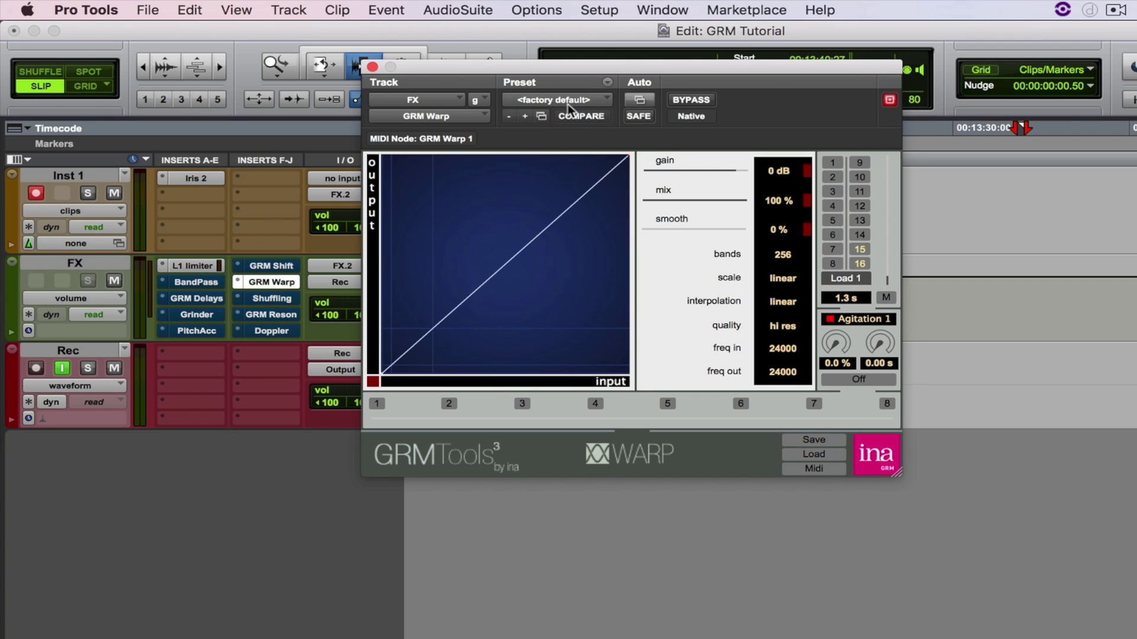
{"action": "left_click", "coordinate": [568, 104]}
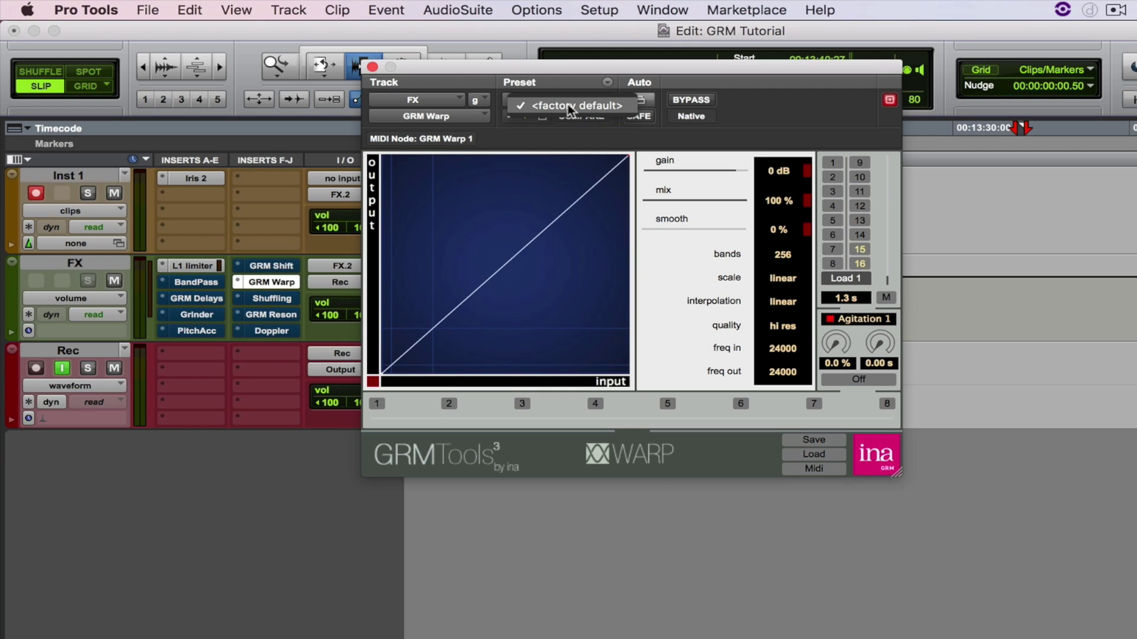
{"action": "left_click", "coordinate": [568, 106]}
{"action": "key", "text": "space"}
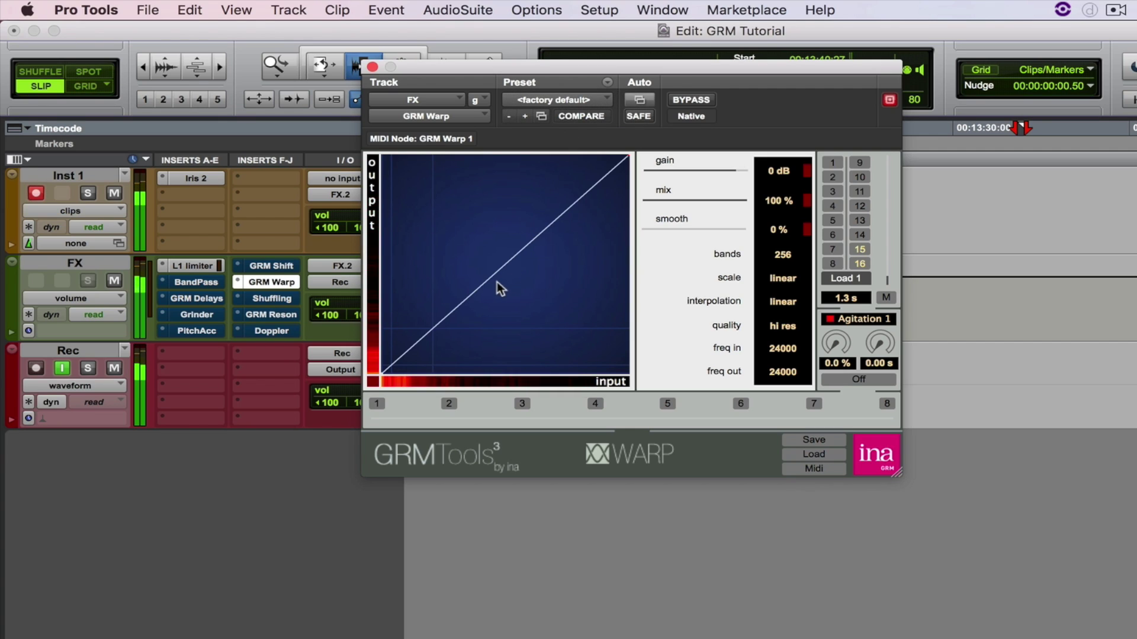
Step: Reshape Warp's curve by lowering its first dip to about 575 in and 486 out, and pulling the neighbouring peak down beside it
{"action": "left_click_drag", "start_coordinate": [474, 290], "coordinate": [506, 316]}
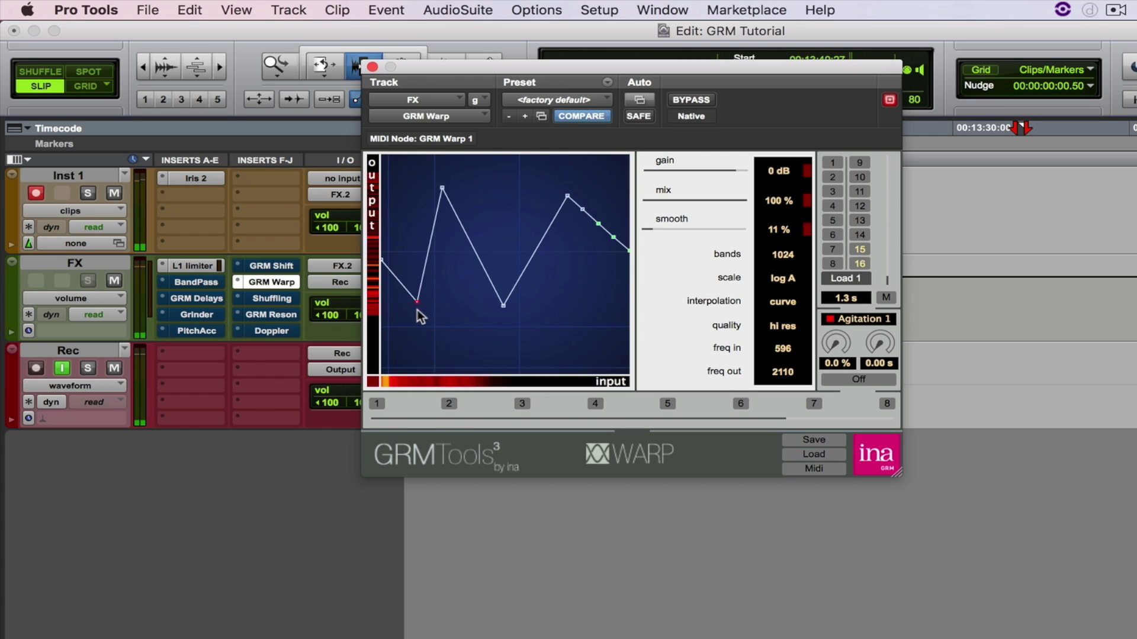
{"action": "left_click_drag", "start_coordinate": [417, 311], "coordinate": [415, 347]}
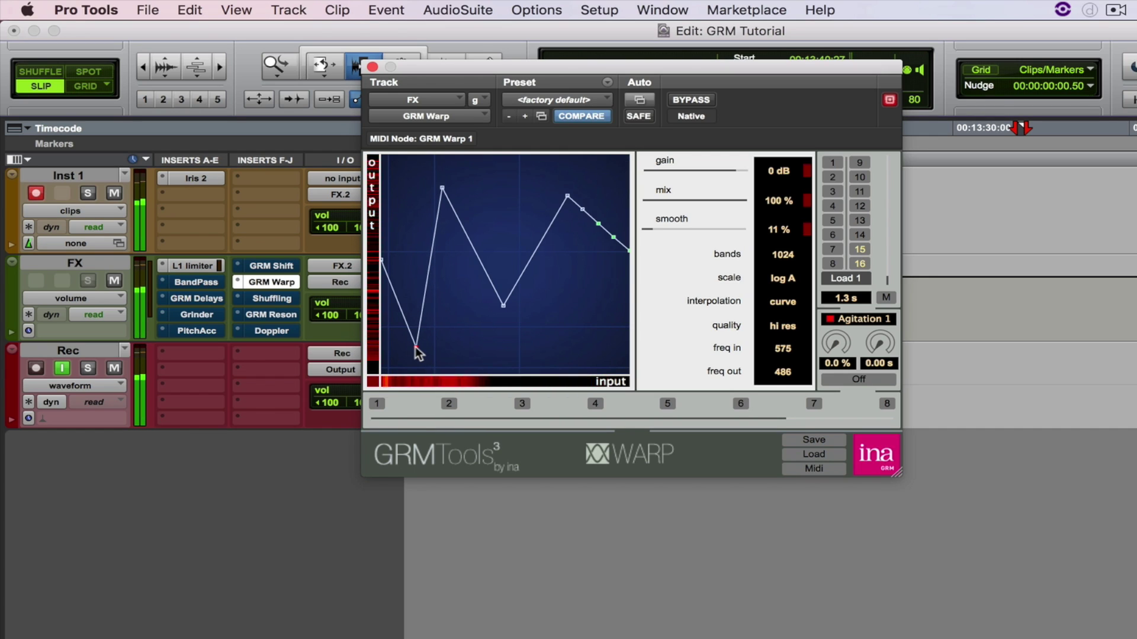
{"action": "left_click", "coordinate": [443, 190]}
{"action": "left_click_drag", "start_coordinate": [444, 190], "coordinate": [480, 339]}
{"action": "left_click", "coordinate": [613, 237]}
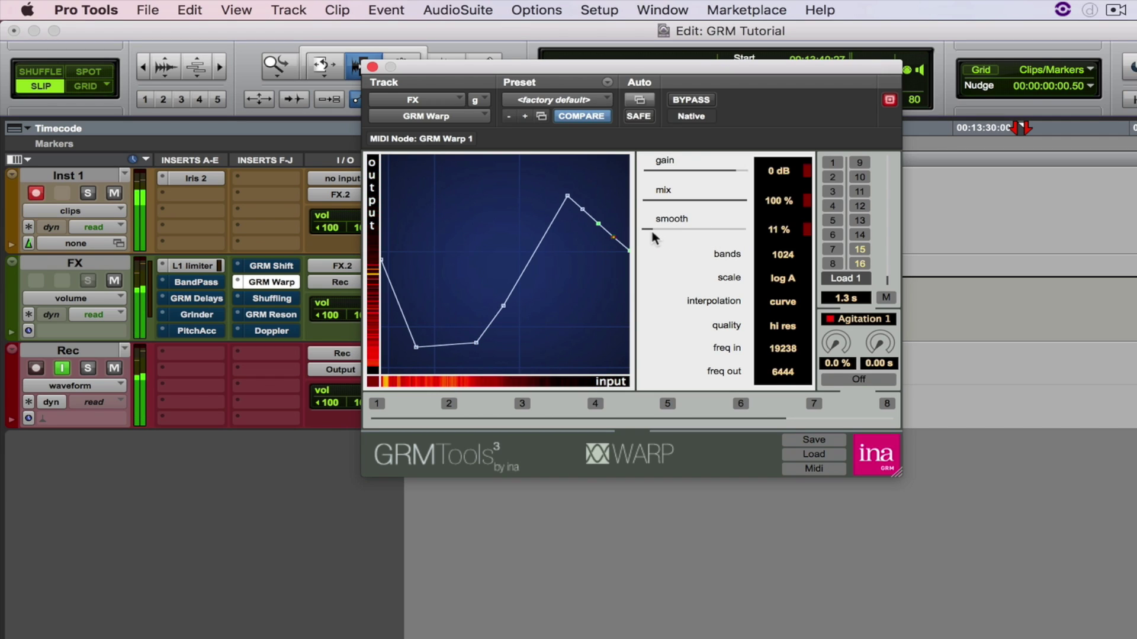
Step: Open Shuffling, vary its settings and preset interpolation to about 26 ms fragment and 294 ms delay, and bypass it
{"action": "left_click", "coordinate": [272, 298]}
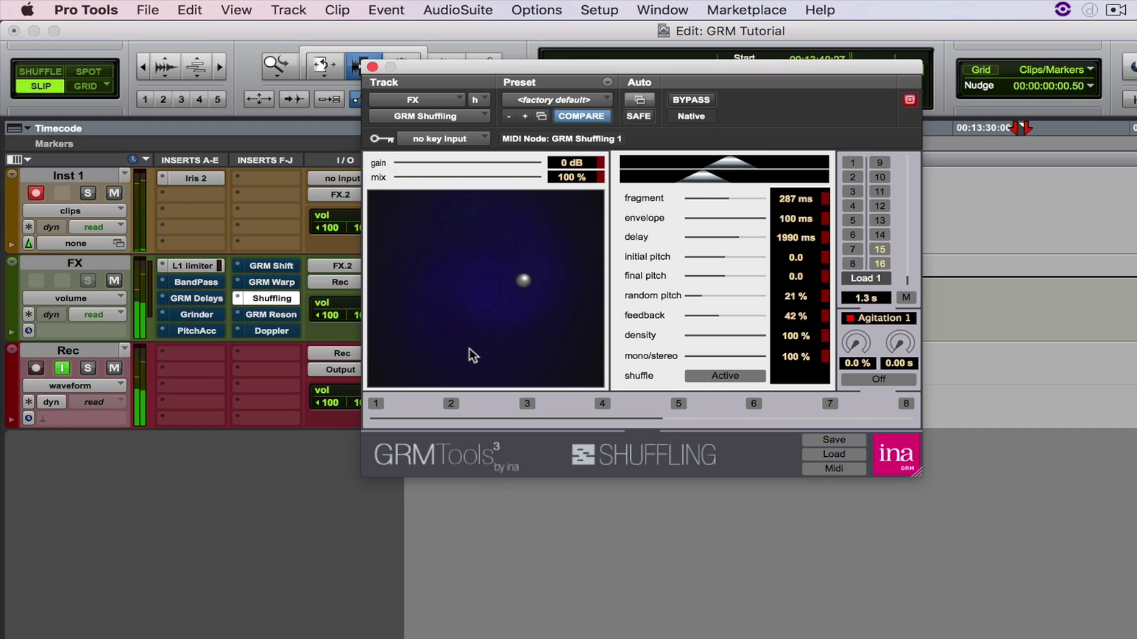
{"action": "left_click_drag", "start_coordinate": [517, 282], "coordinate": [489, 272]}
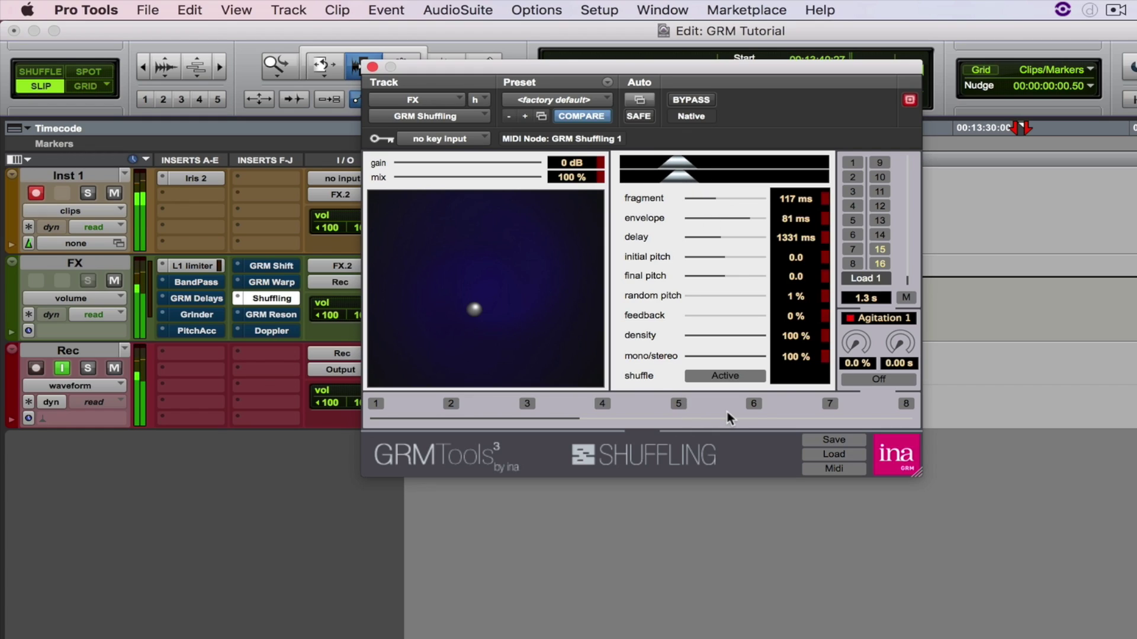
{"action": "left_click_drag", "start_coordinate": [787, 417], "coordinate": [569, 423]}
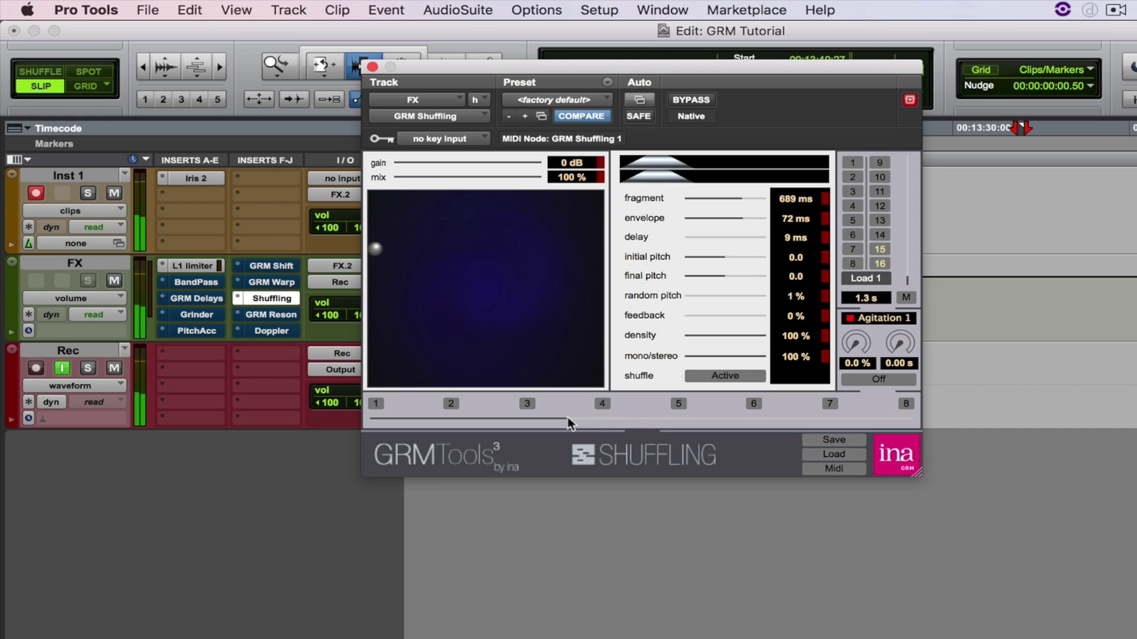
{"action": "left_click", "coordinate": [274, 302], "text": "super"}
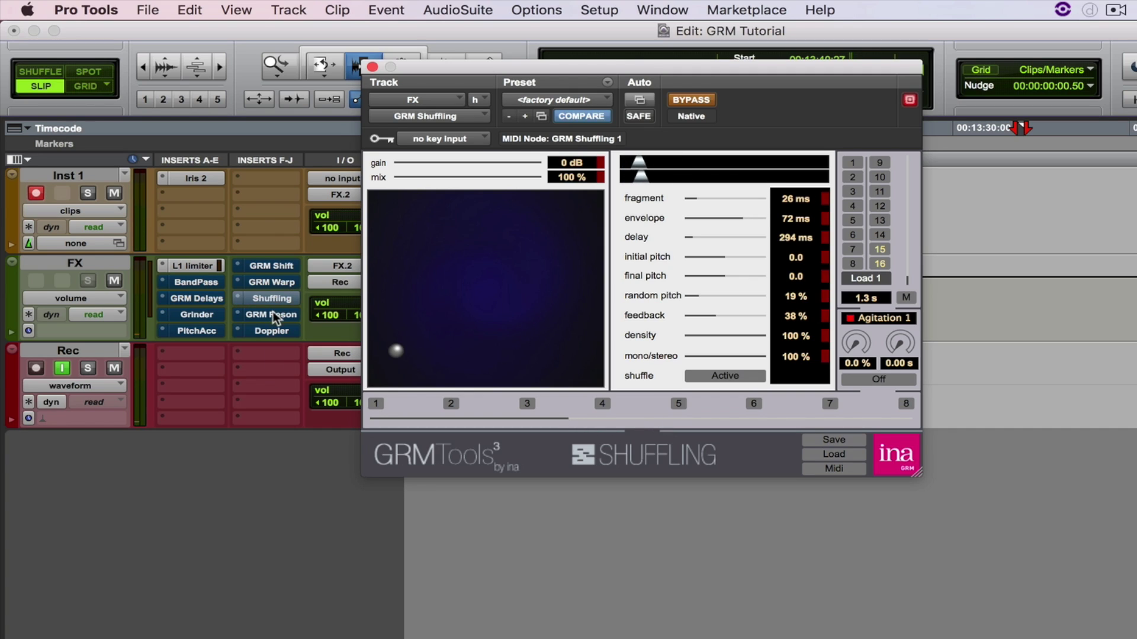
Step: Open GRM Reson, move its filter range to about 254 Hz low and 1938 Hz high, and bypass it
{"action": "left_click", "coordinate": [273, 314]}
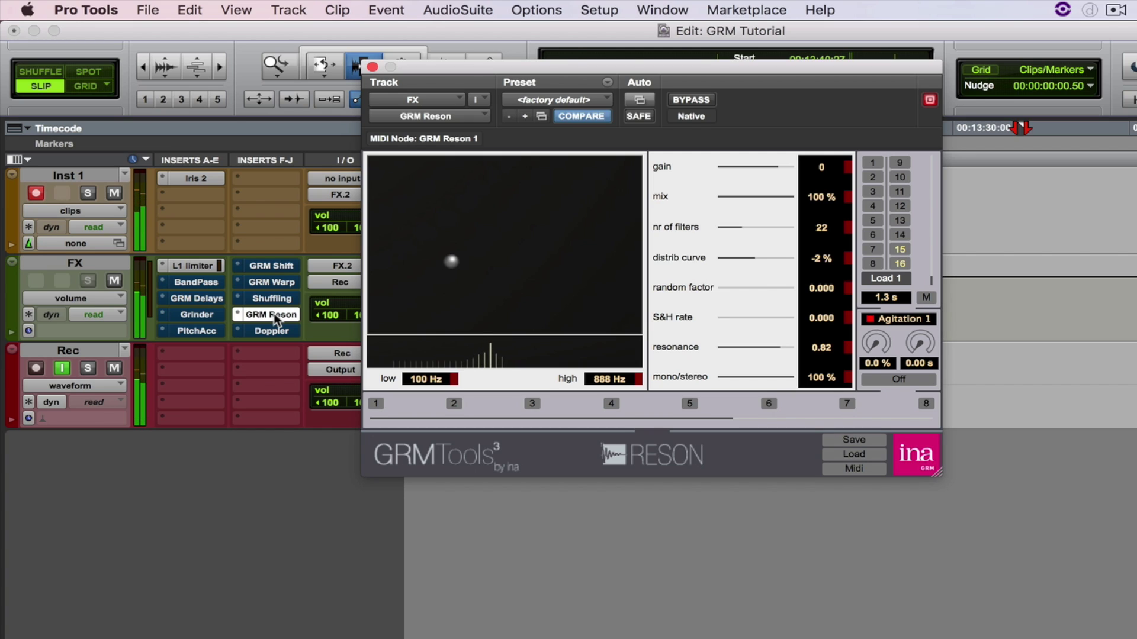
{"action": "left_click_drag", "start_coordinate": [459, 255], "coordinate": [483, 255]}
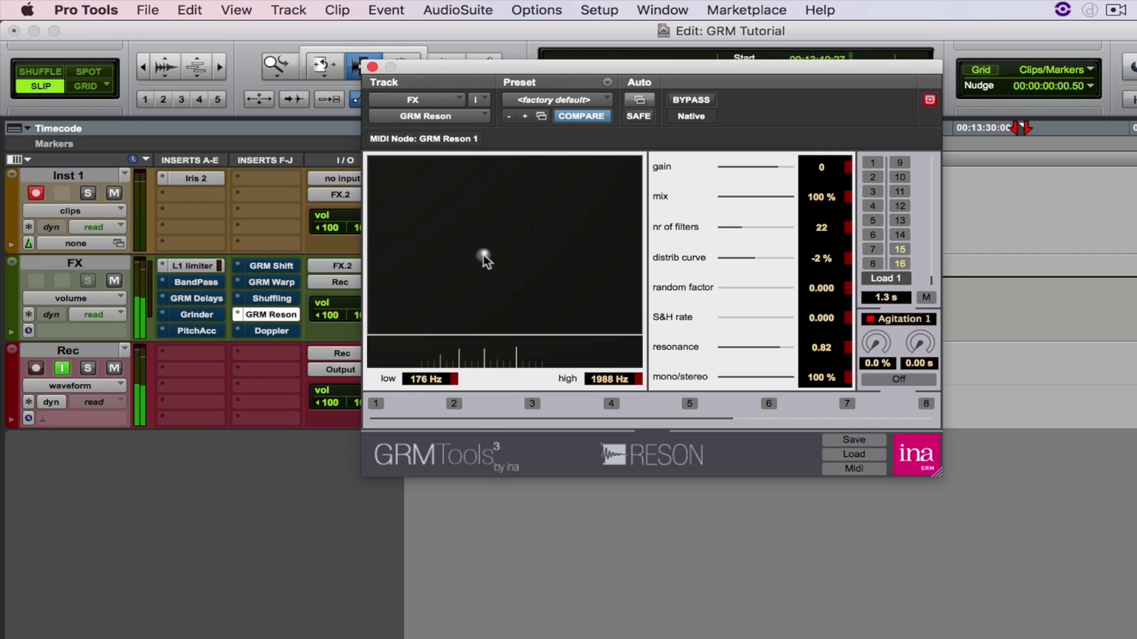
{"action": "mouse_move", "coordinate": [483, 254]}
{"action": "left_mouse_down"}
{"action": "mouse_move", "coordinate": [492, 270]}
{"action": "mouse_move", "coordinate": [475, 274]}
{"action": "mouse_move", "coordinate": [454, 233]}
{"action": "mouse_move", "coordinate": [476, 225]}
{"action": "mouse_move", "coordinate": [560, 272]}
{"action": "mouse_move", "coordinate": [568, 238]}
{"action": "mouse_move", "coordinate": [529, 225]}
{"action": "mouse_move", "coordinate": [489, 271]}
{"action": "left_mouse_up"}
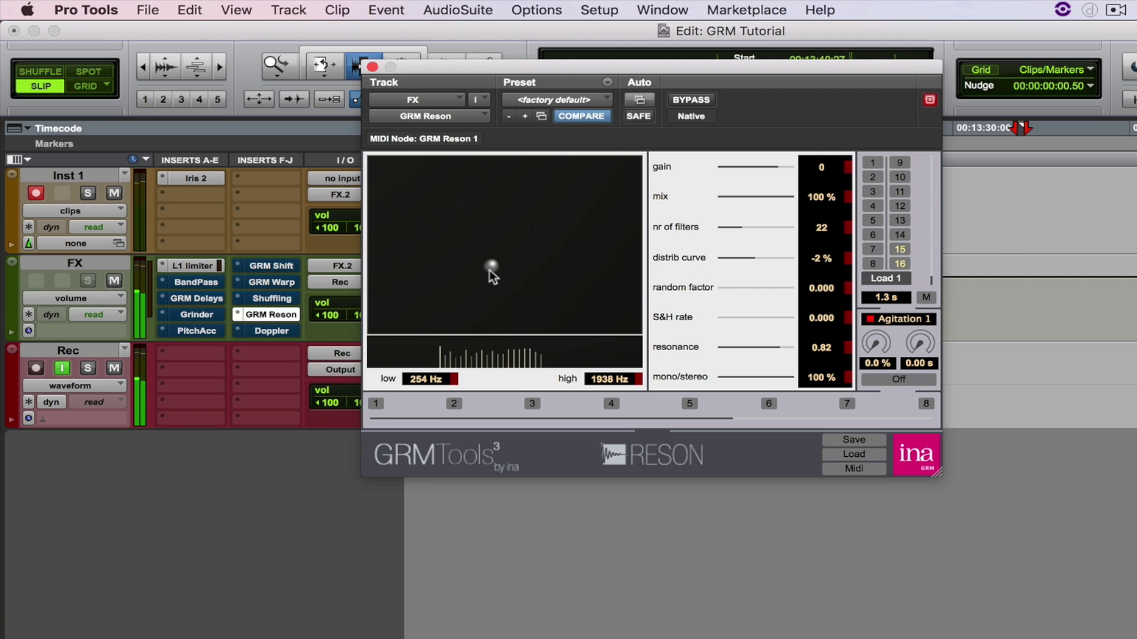
{"action": "left_click", "coordinate": [271, 317], "text": "super"}
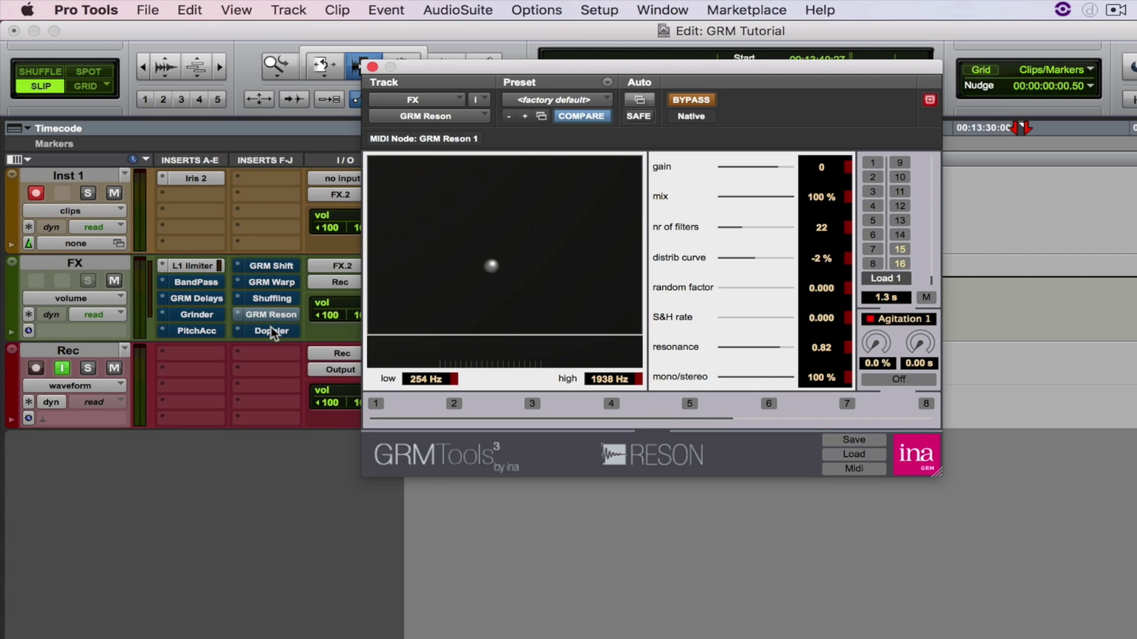
Step: Open Doppler on the FX track, interpolate its presets to near 7, and try presets 1, 12 and 10
{"action": "left_click", "coordinate": [272, 329]}
{"action": "left_click", "coordinate": [816, 417]}
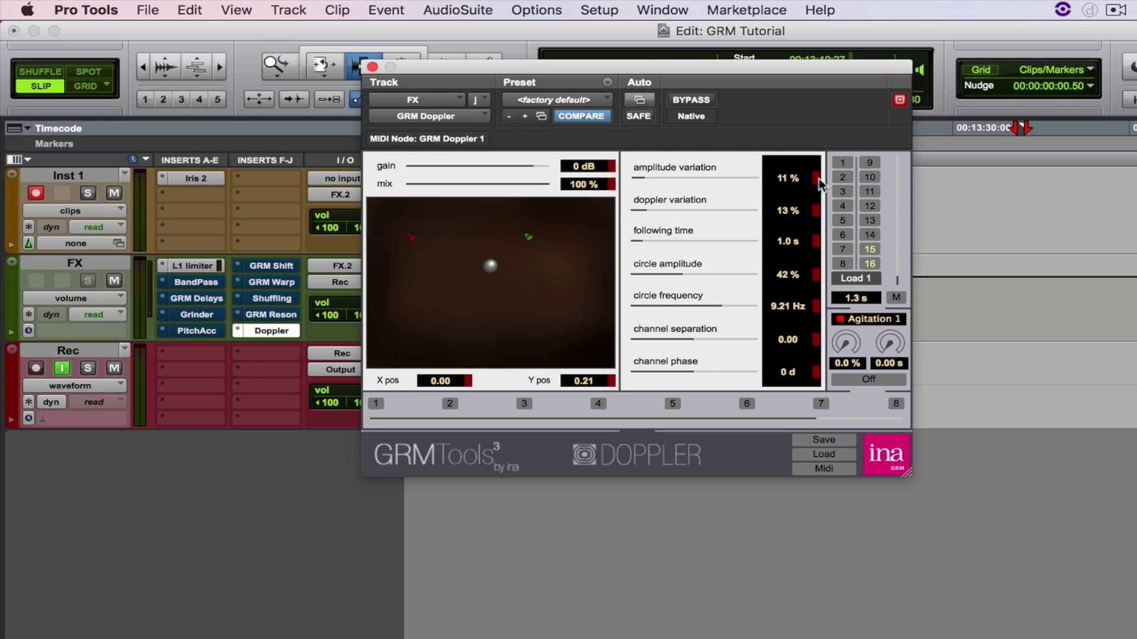
{"action": "left_click", "coordinate": [843, 165]}
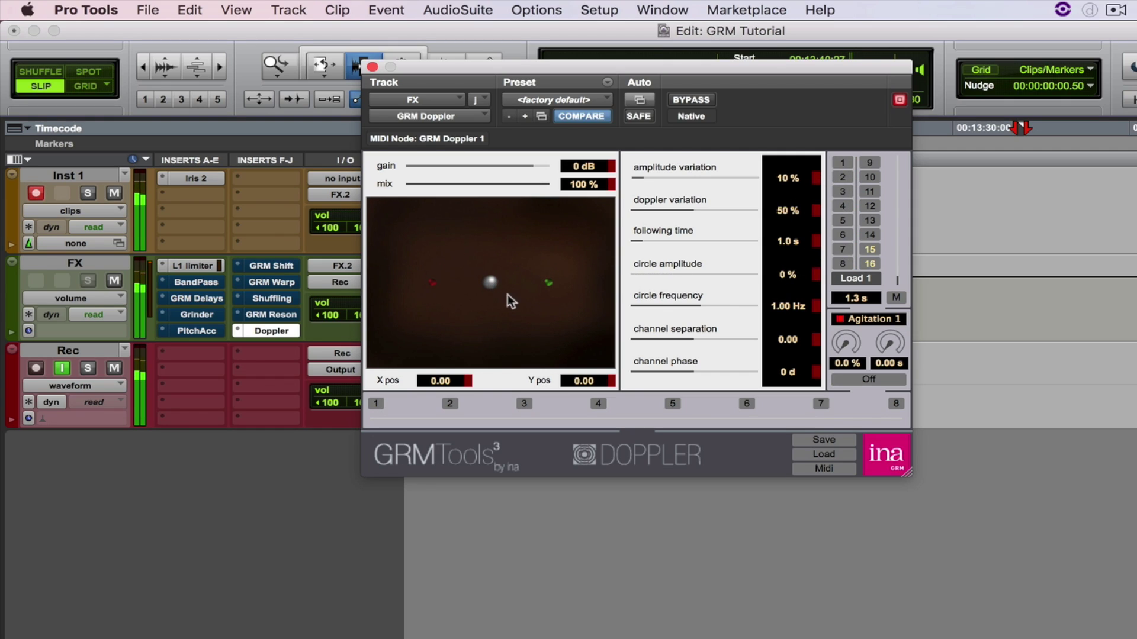
{"action": "left_click", "coordinate": [869, 207]}
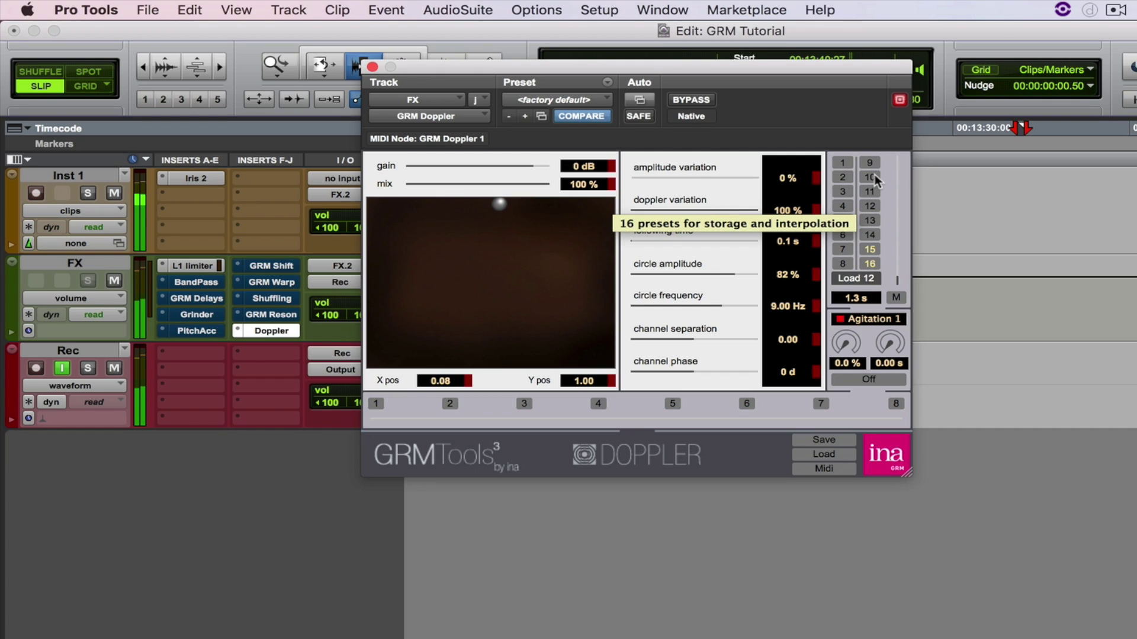
{"action": "left_click", "coordinate": [873, 179]}
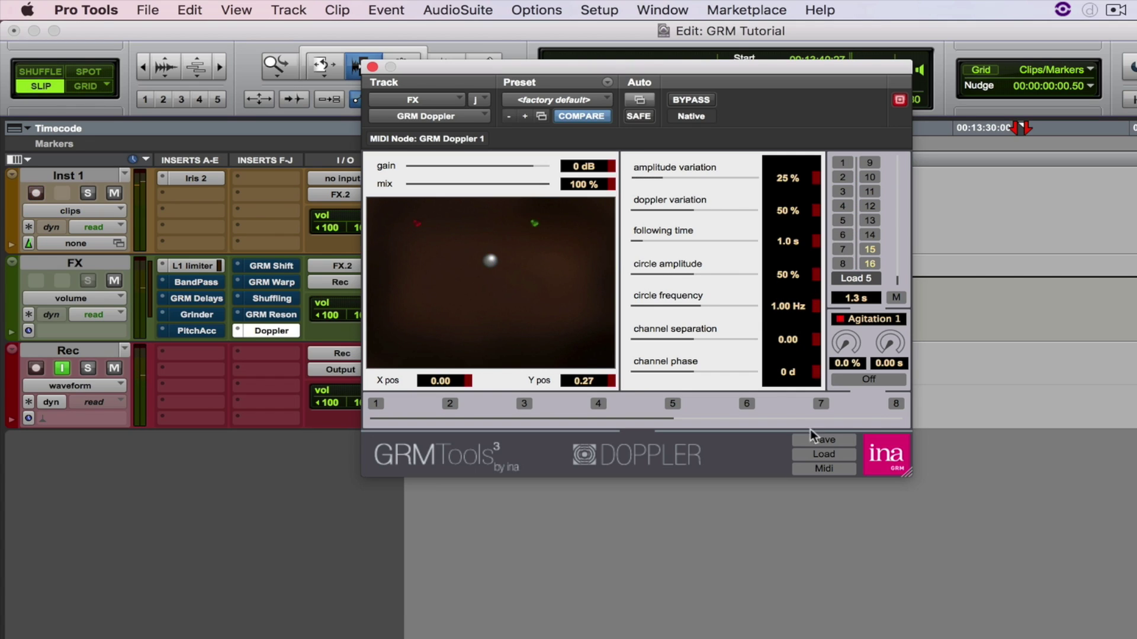
{"action": "left_click", "coordinate": [601, 82]}
{"action": "left_click", "coordinate": [602, 83]}
{"action": "left_click", "coordinate": [601, 84]}
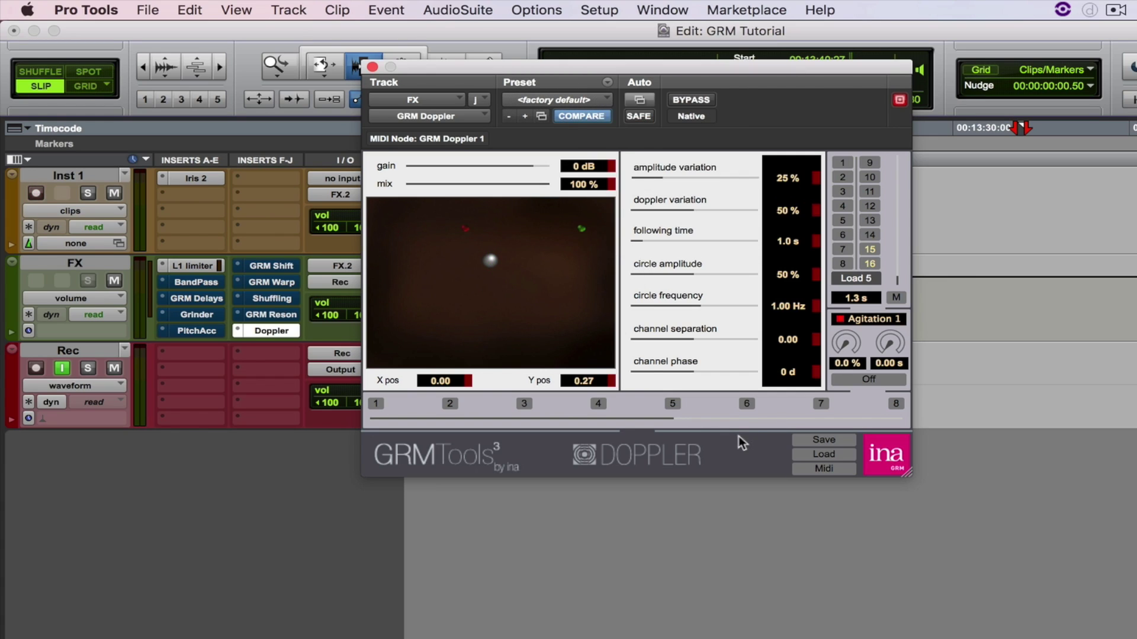